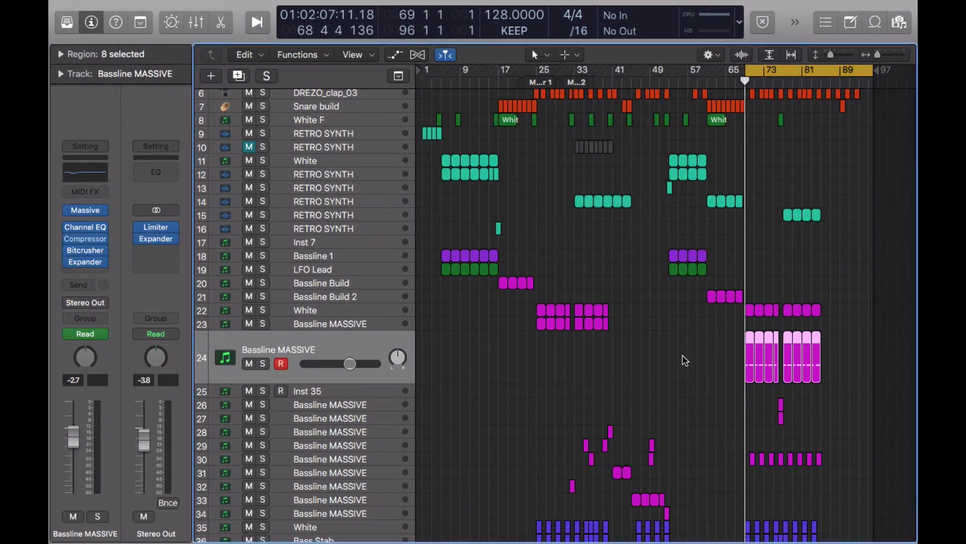
# Play and stop the arrangement, then open the Massive synth on the Bassline MASSIVE track.
pyautogui.press('space')
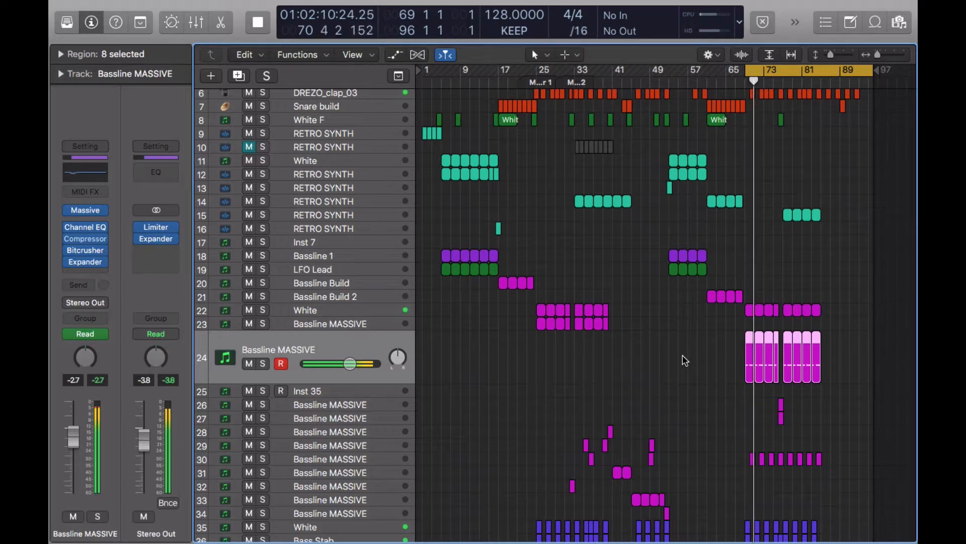
pyautogui.press('space')
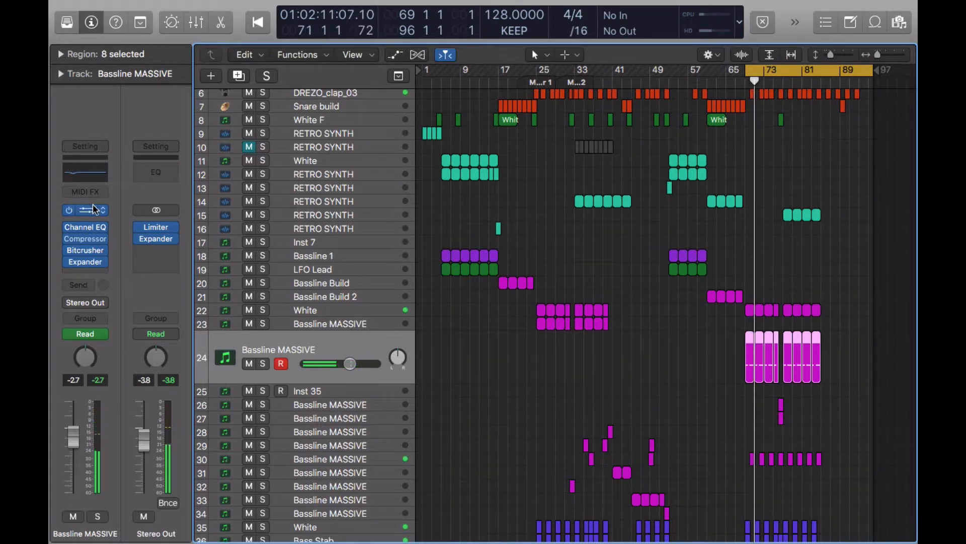
pyautogui.click(95, 209)
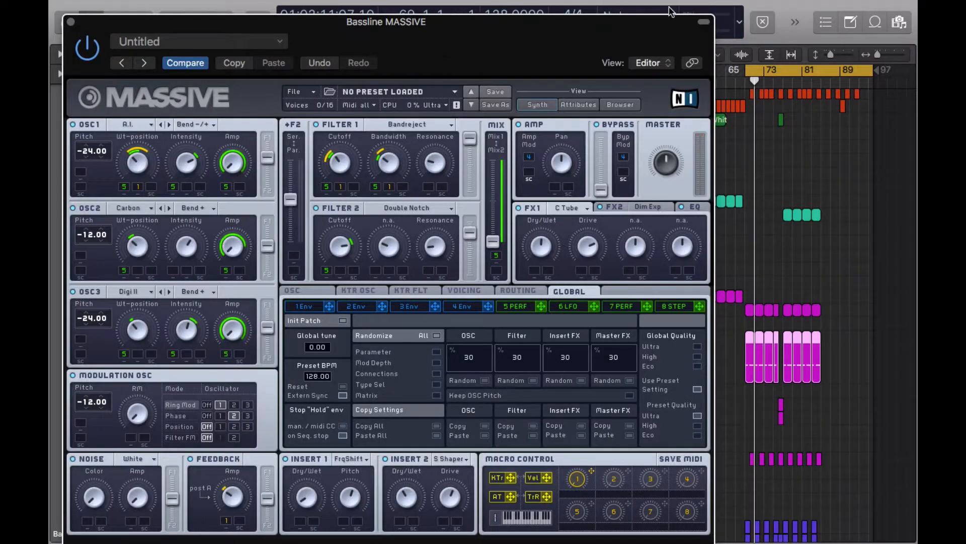
# View the Bassline Massive performer page, close that synth window, and select track 25, Inst 35.
pyautogui.click(703, 22)
pyautogui.click(515, 260)
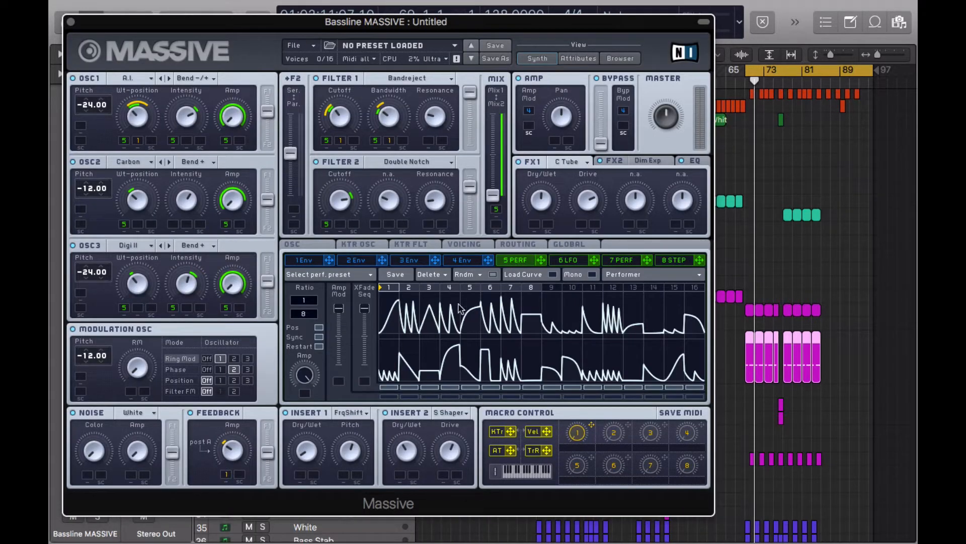
pyautogui.moveTo(194, 25); pyautogui.dragTo(302, 23)
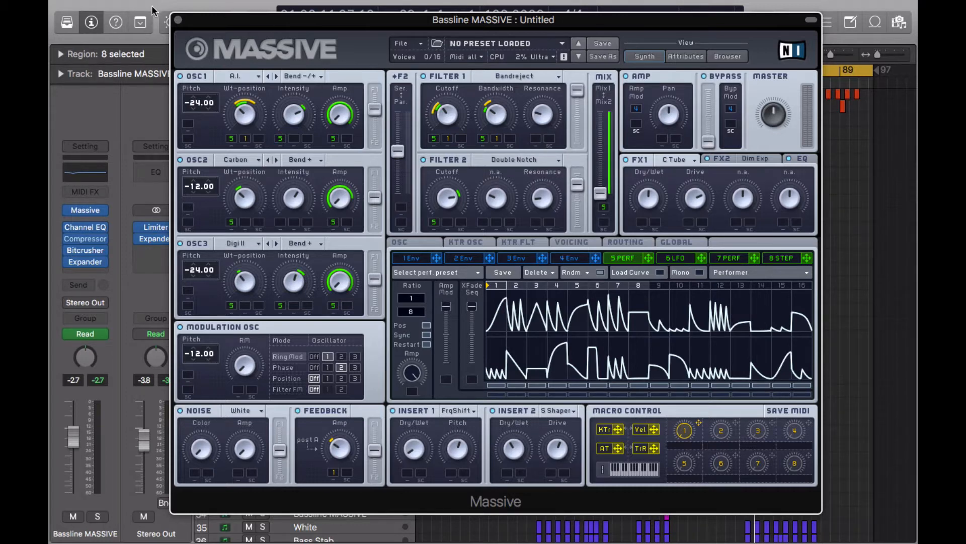
pyautogui.click(177, 19)
pyautogui.click(340, 392)
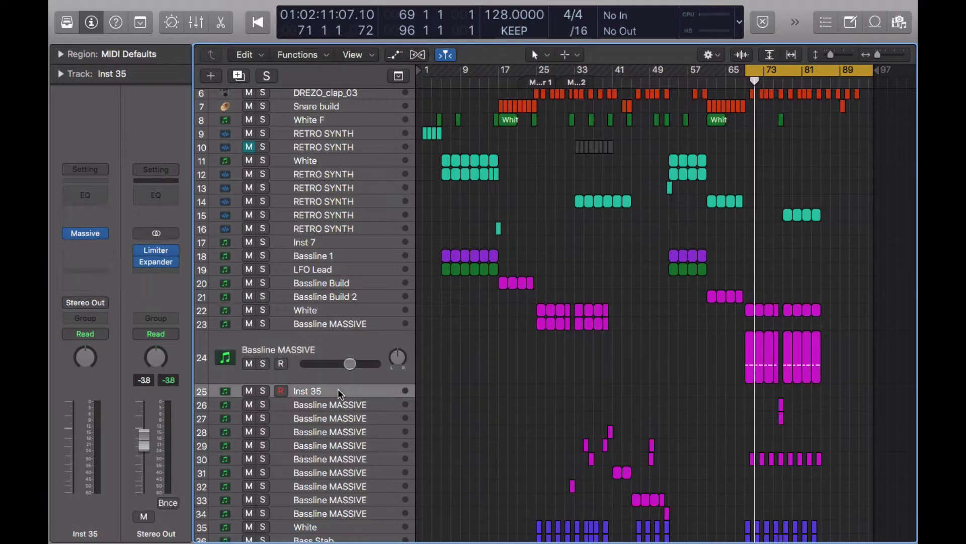
# Load Massive on Inst 35, show its oscillator page, and move the header-less window right.
pyautogui.click(85, 233)
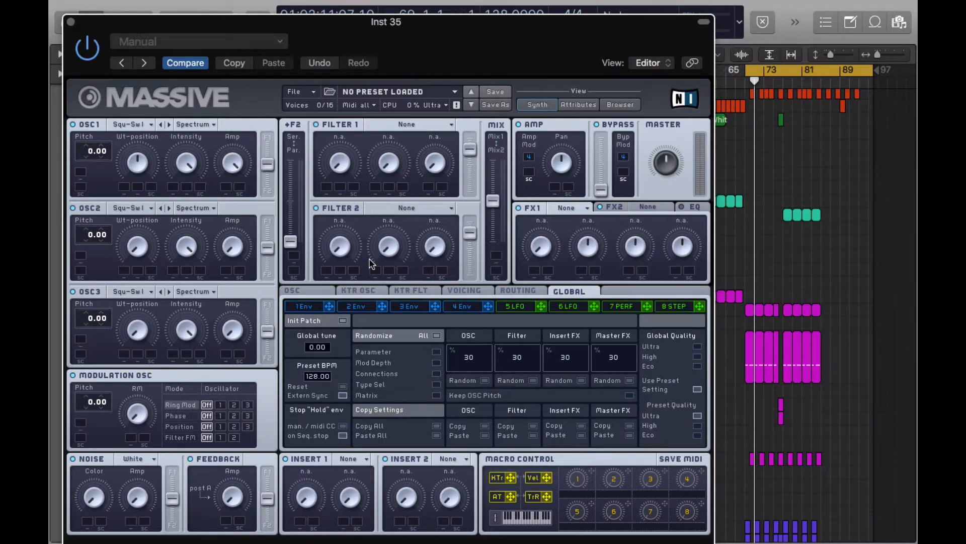
pyautogui.click(462, 306)
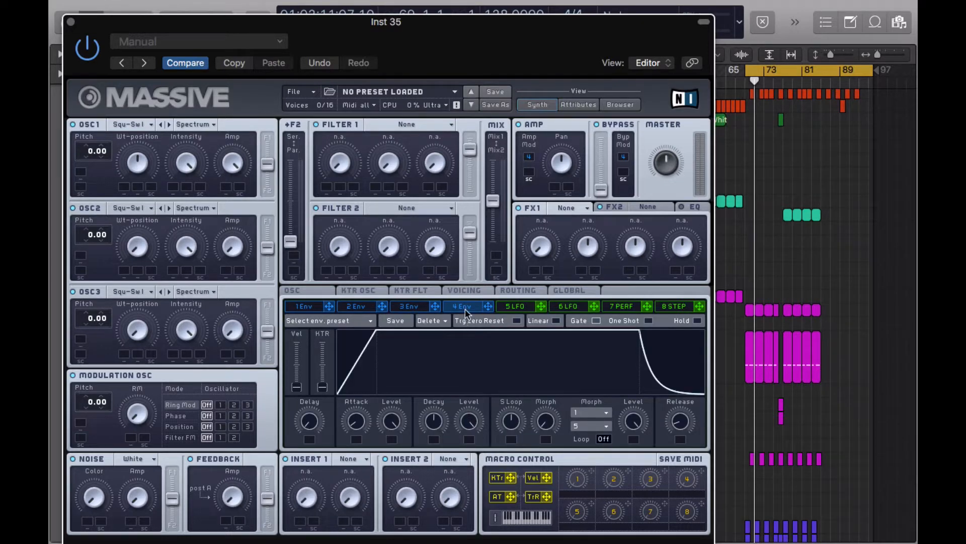
pyautogui.click(312, 292)
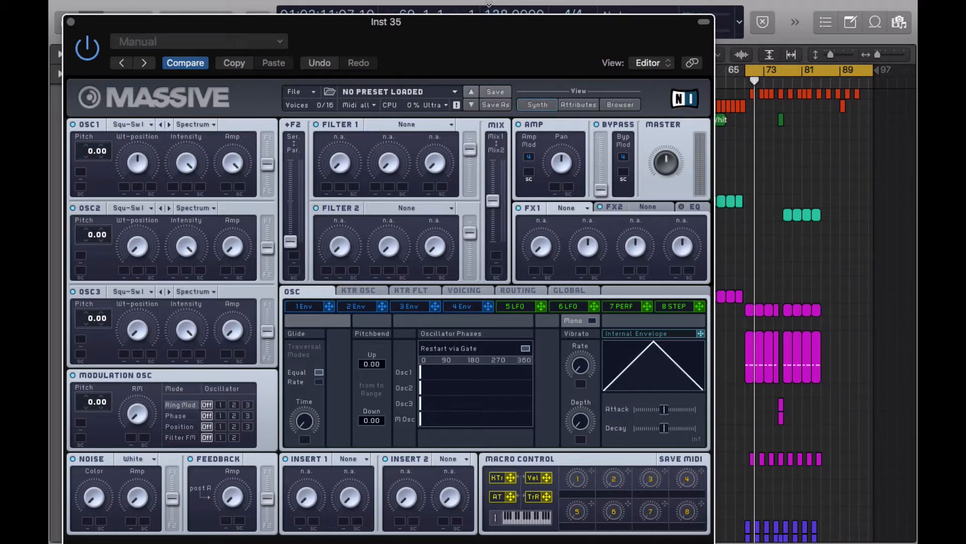
pyautogui.click(703, 22)
pyautogui.moveTo(593, 30); pyautogui.dragTo(735, 40)
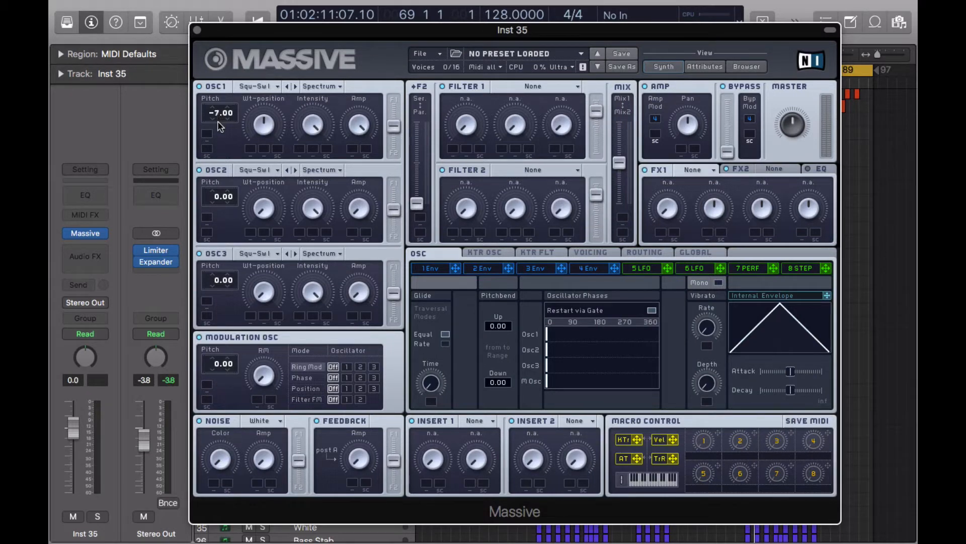
# Set OSC1 to the A.I. wavetable at pitch -24.00, adjusting its wavetable position and intensity.
pyautogui.moveTo(220, 126); pyautogui.dragTo(224, 147)
pyautogui.click(259, 88)
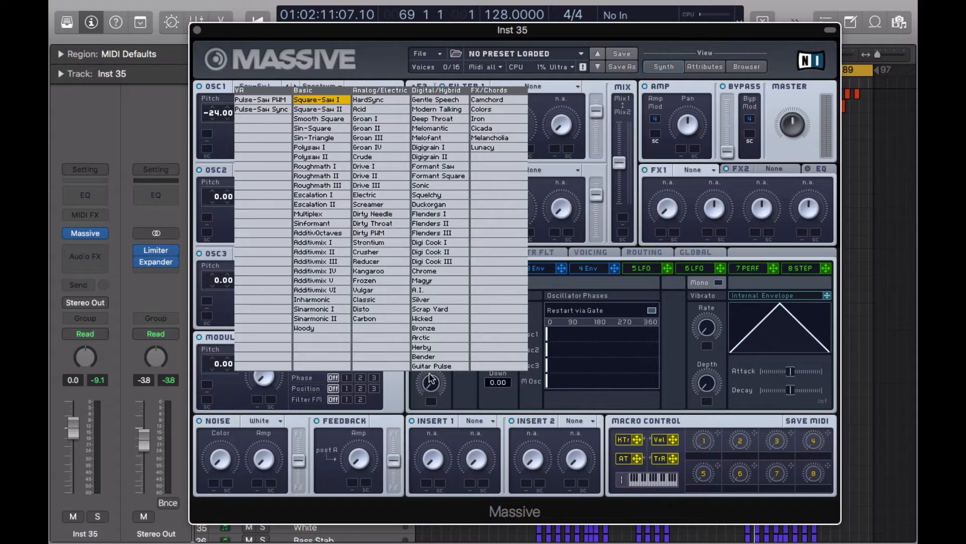
pyautogui.click(421, 290)
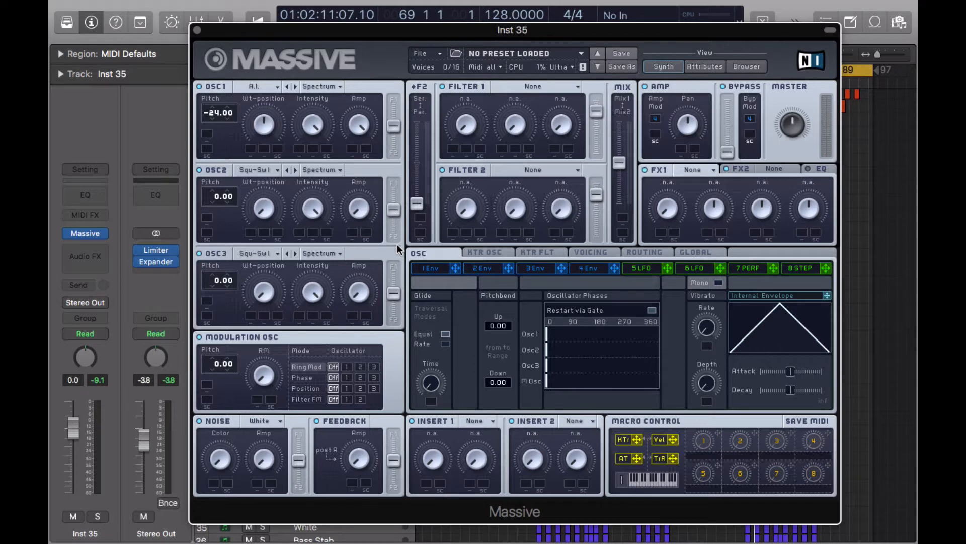
pyautogui.moveTo(262, 124); pyautogui.dragTo(267, 153)
pyautogui.moveTo(316, 123)
pyautogui.mouseDown()
pyautogui.moveTo(336, 222)
pyautogui.moveTo(319, 135)
pyautogui.mouseUp()
pyautogui.moveTo(259, 125)
pyautogui.mouseDown()
pyautogui.moveTo(265, 152)
pyautogui.moveTo(255, 50)
pyautogui.moveTo(268, 110)
pyautogui.mouseUp()
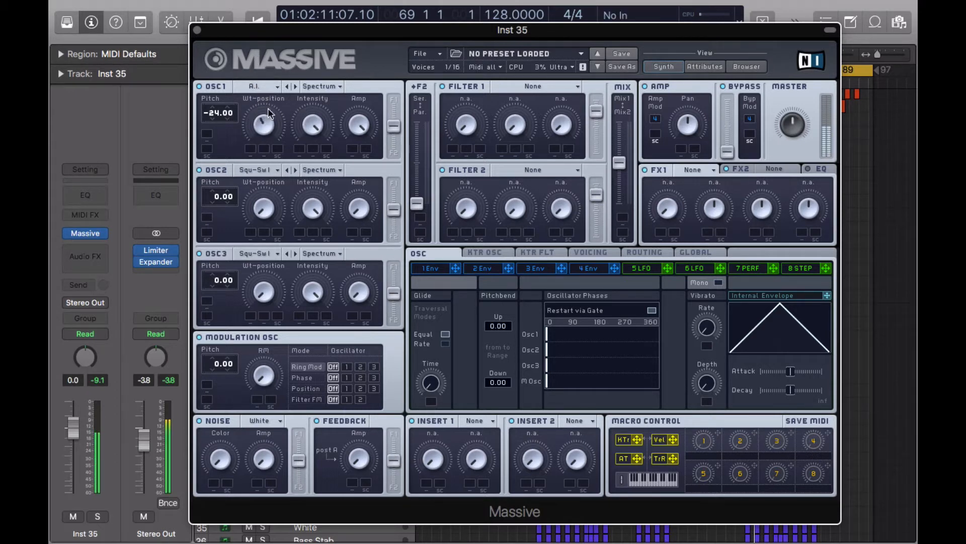
# Switch OSC1 to Bend -/+ mode and mute it, then pitch OSC2 down to -12.00.
pyautogui.click(333, 87)
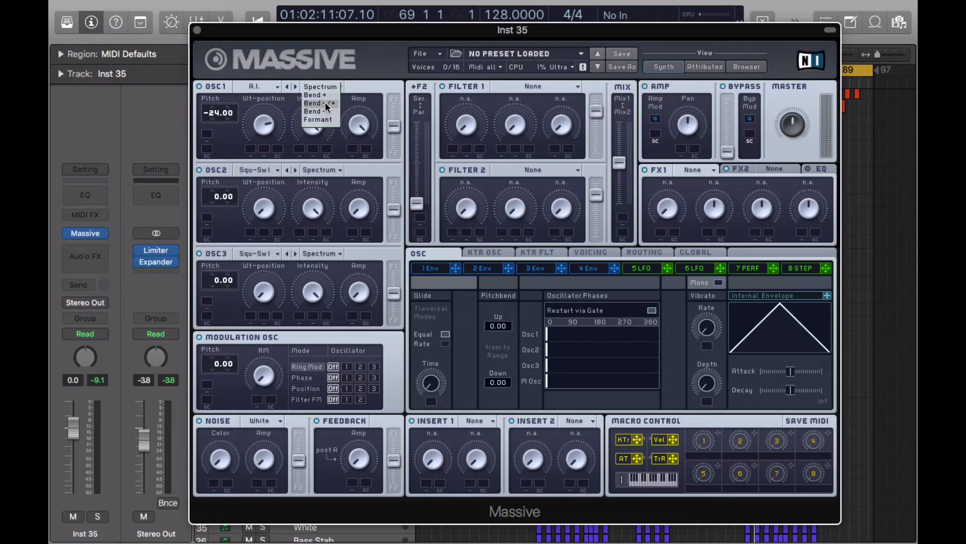
pyautogui.click(328, 104)
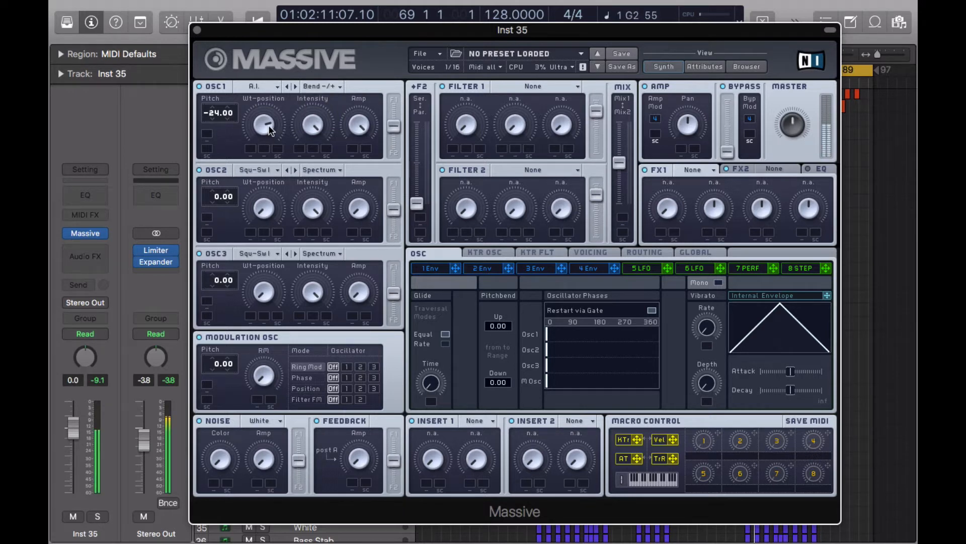
pyautogui.moveTo(268, 128); pyautogui.dragTo(323, 148)
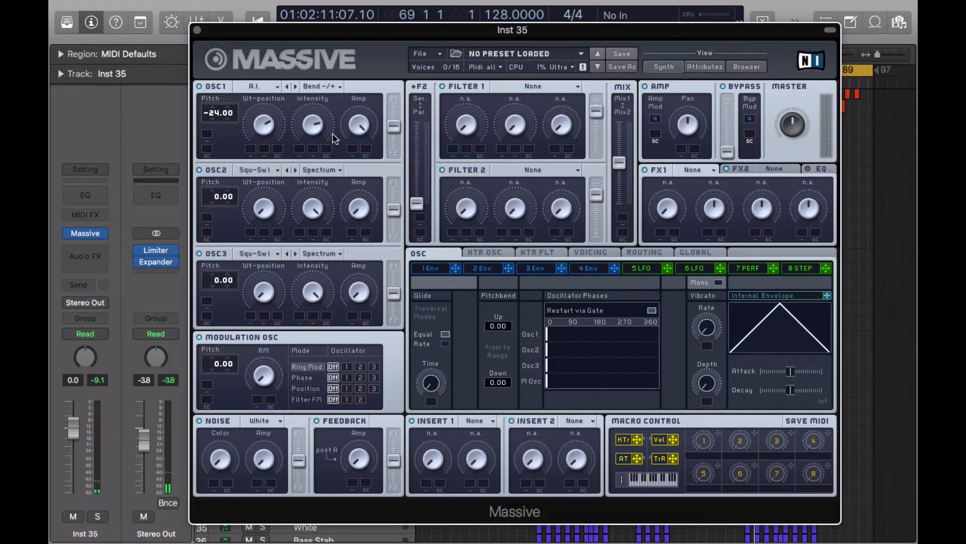
pyautogui.click(207, 86)
pyautogui.moveTo(216, 204); pyautogui.dragTo(218, 212)
pyautogui.click(270, 170)
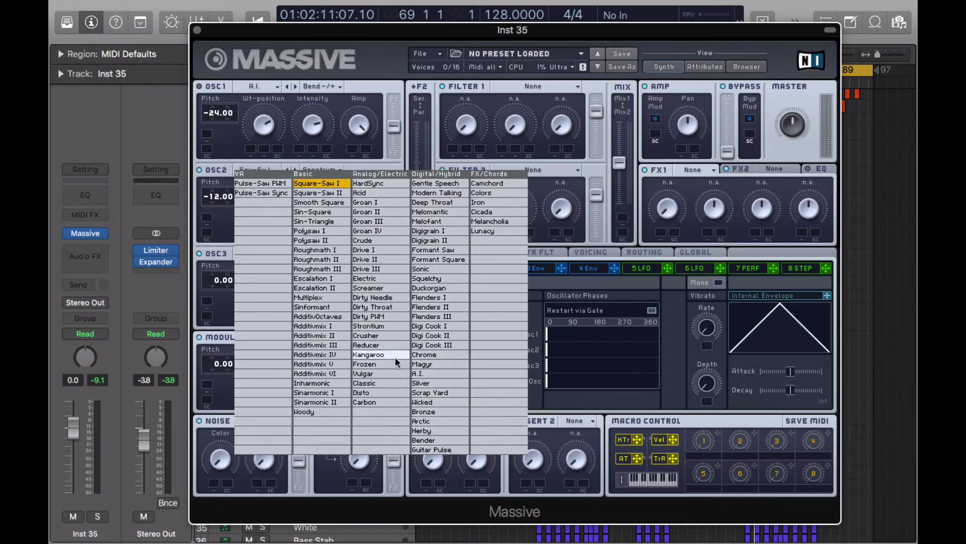
# Give OSC2 the Carbon wavetable in Bend + mode.
pyautogui.click(384, 401)
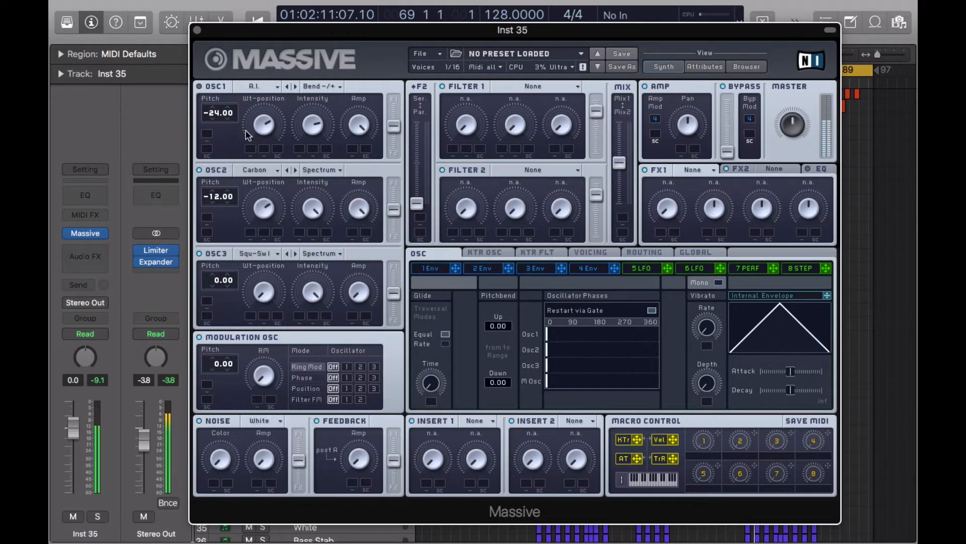
pyautogui.click(328, 171)
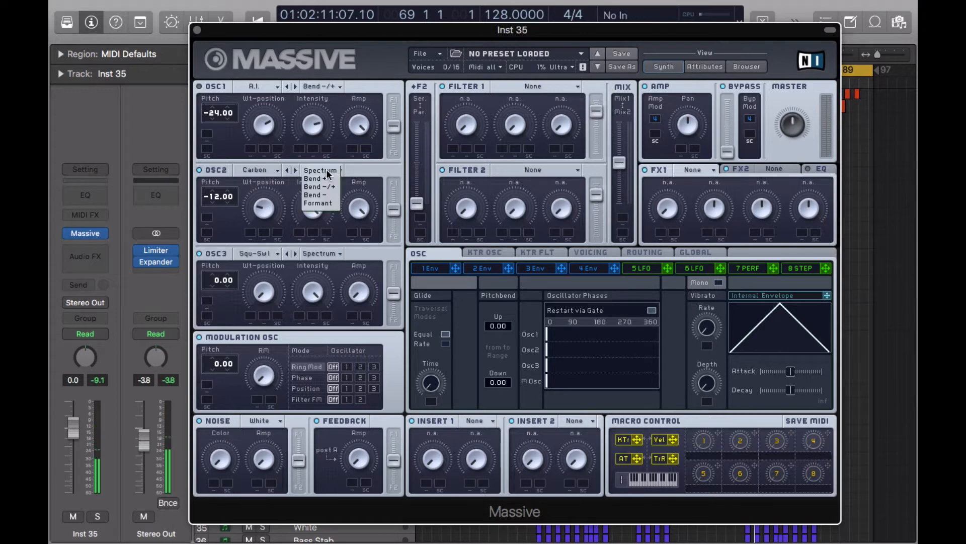
pyautogui.click(332, 178)
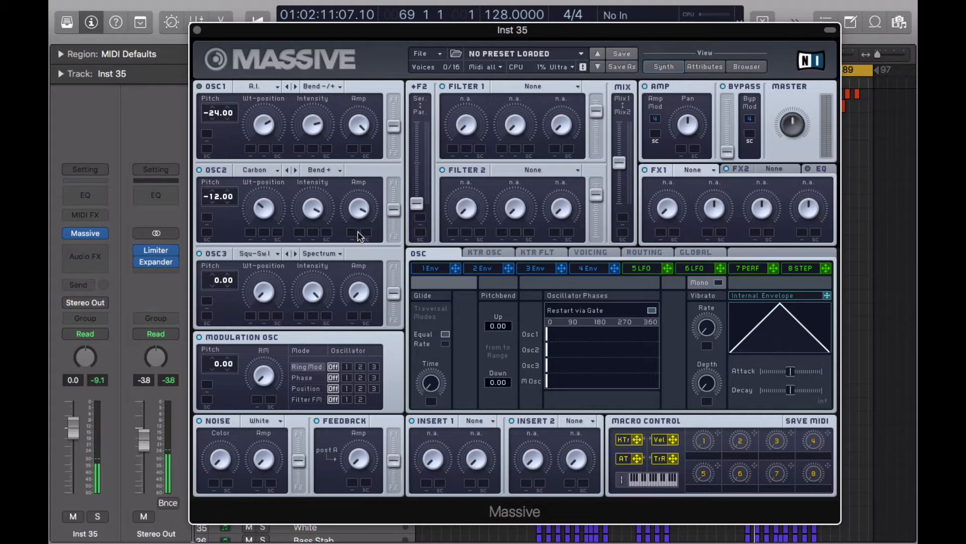
# Set OSC3 to Sin-Square at pitch -24.00 with wavetable position near maximum.
pyautogui.click(274, 255)
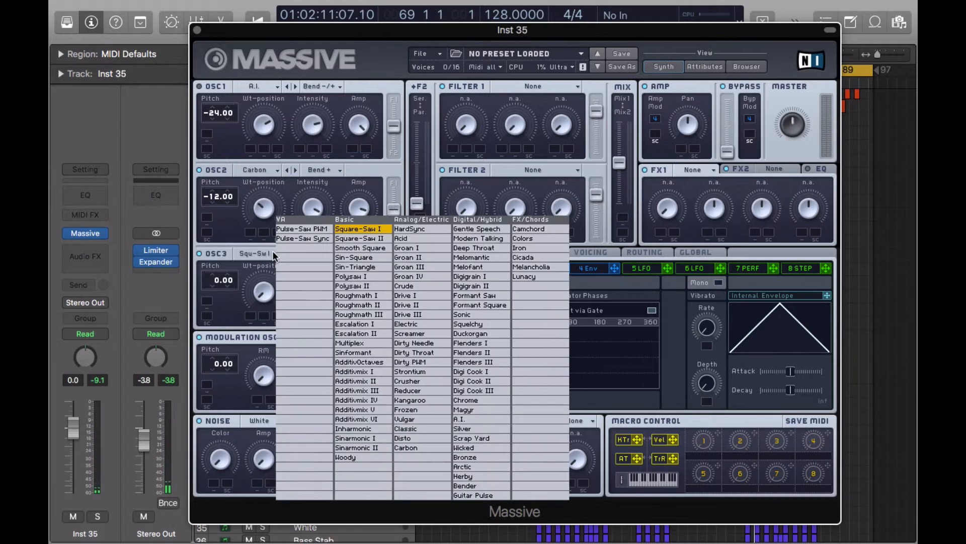
pyautogui.click(365, 258)
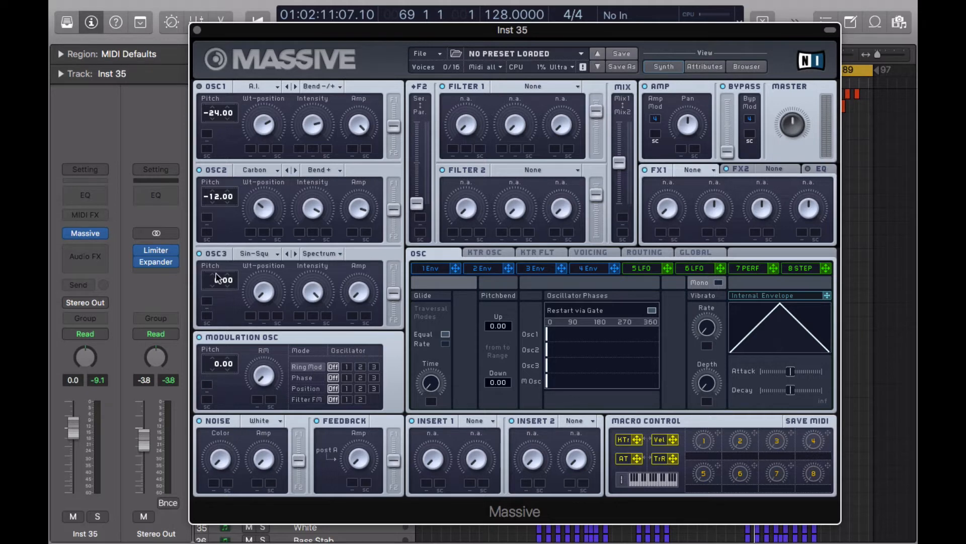
pyautogui.moveTo(216, 278); pyautogui.dragTo(219, 308)
pyautogui.moveTo(266, 288); pyautogui.dragTo(267, 70)
# Turn the fifth modulator into a Performer with its rate synced to tempo.
pyautogui.click(646, 272)
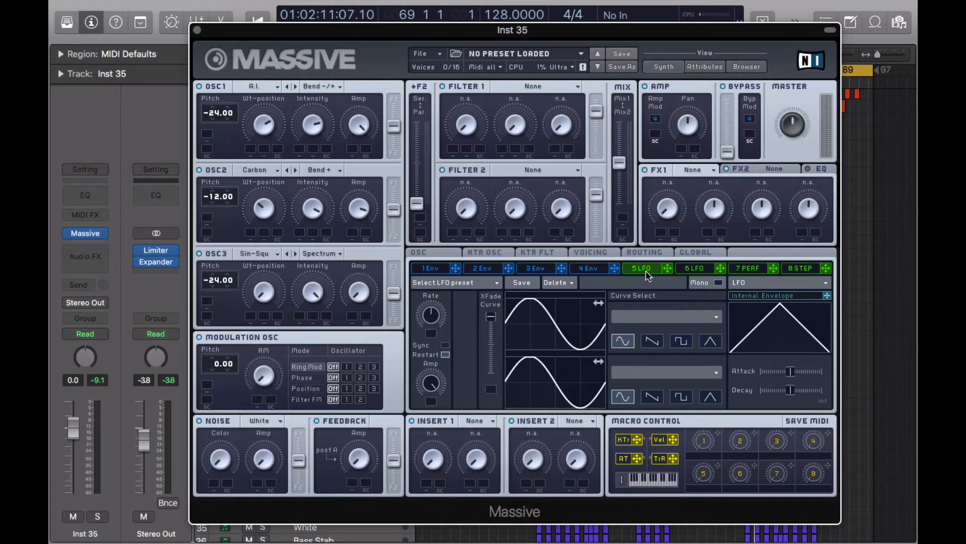
pyautogui.click(748, 290)
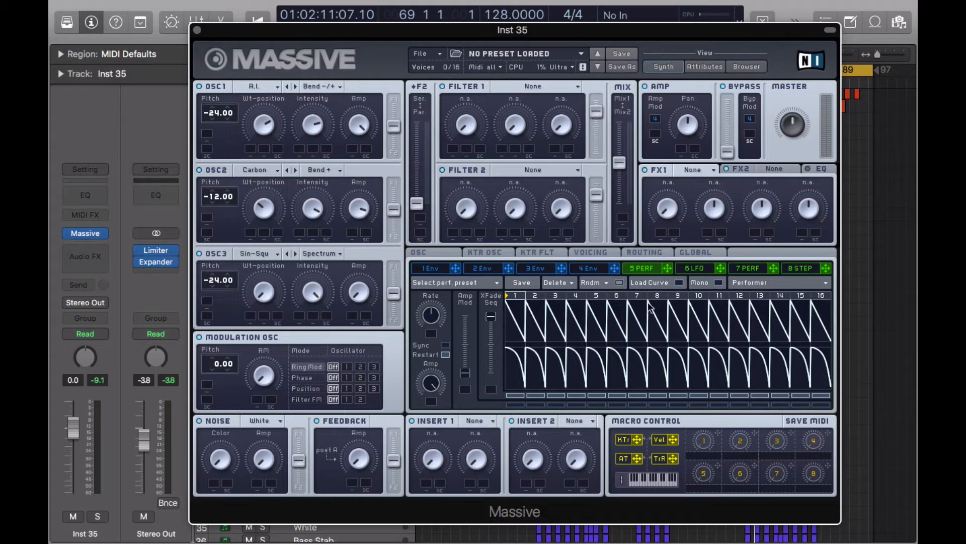
pyautogui.click(445, 345)
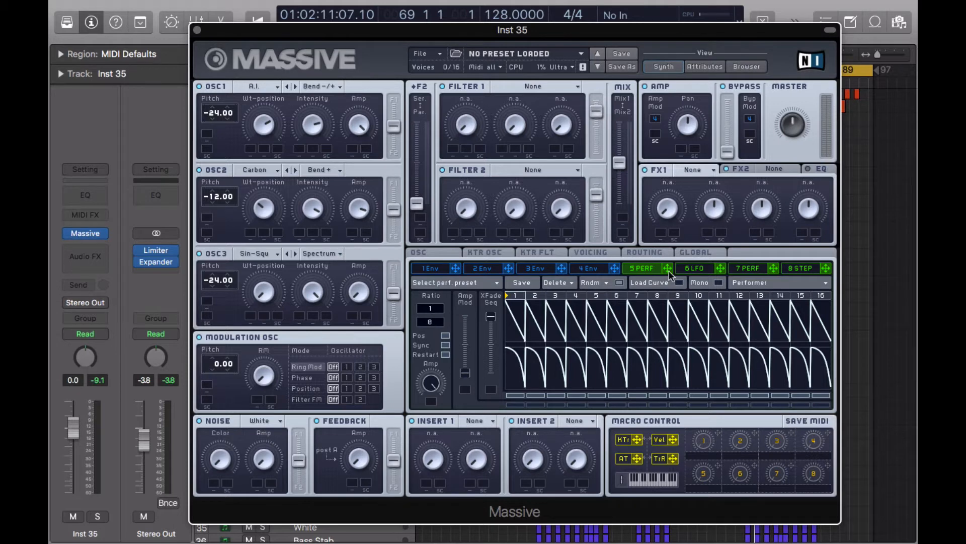
# Load rounded-peak, bouncing and square curve presets into performer steps 1 and 2.
pyautogui.click(677, 283)
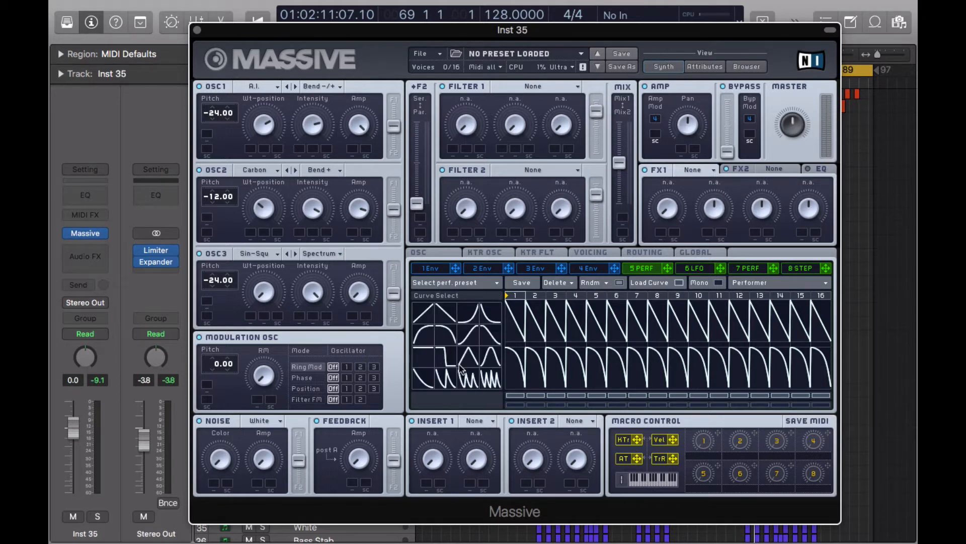
pyautogui.click(424, 378)
pyautogui.click(489, 349)
pyautogui.moveTo(512, 322); pyautogui.dragTo(515, 310)
pyautogui.click(444, 378)
pyautogui.click(523, 329)
pyautogui.click(431, 358)
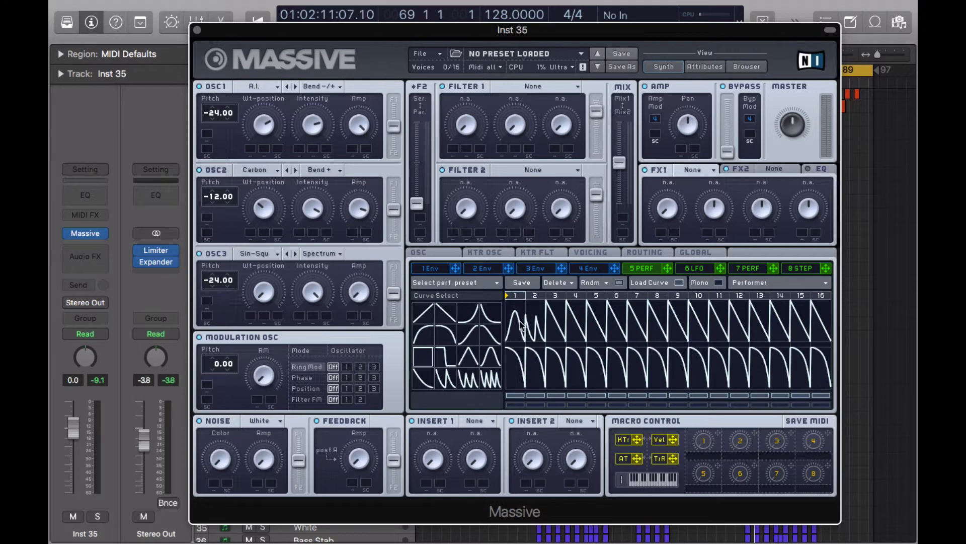
pyautogui.click(520, 324)
# Apply curve shapes to performer steps 3 and 4, bending step 4 into a rising bump.
pyautogui.click(426, 372)
pyautogui.click(552, 316)
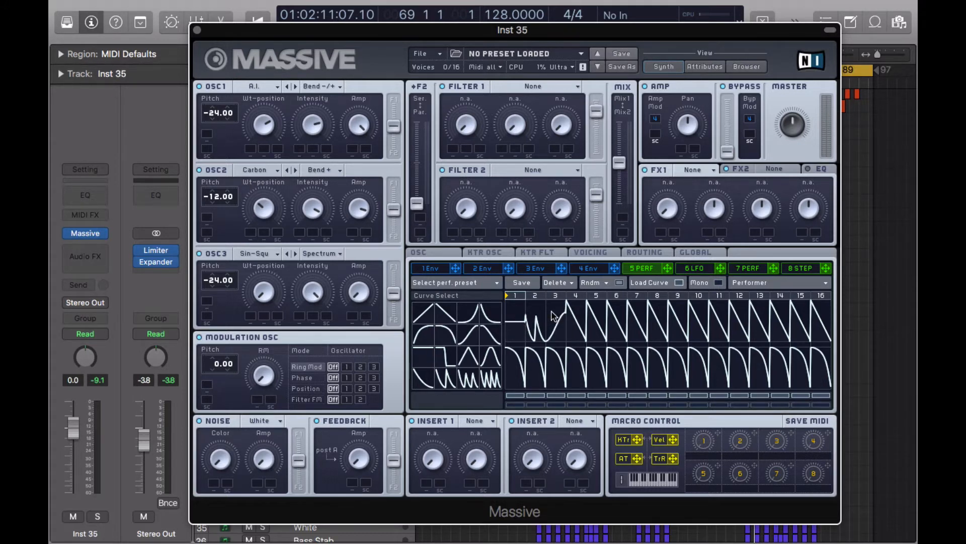
pyautogui.click(446, 337)
pyautogui.click(578, 327)
pyautogui.moveTo(580, 325); pyautogui.dragTo(582, 314)
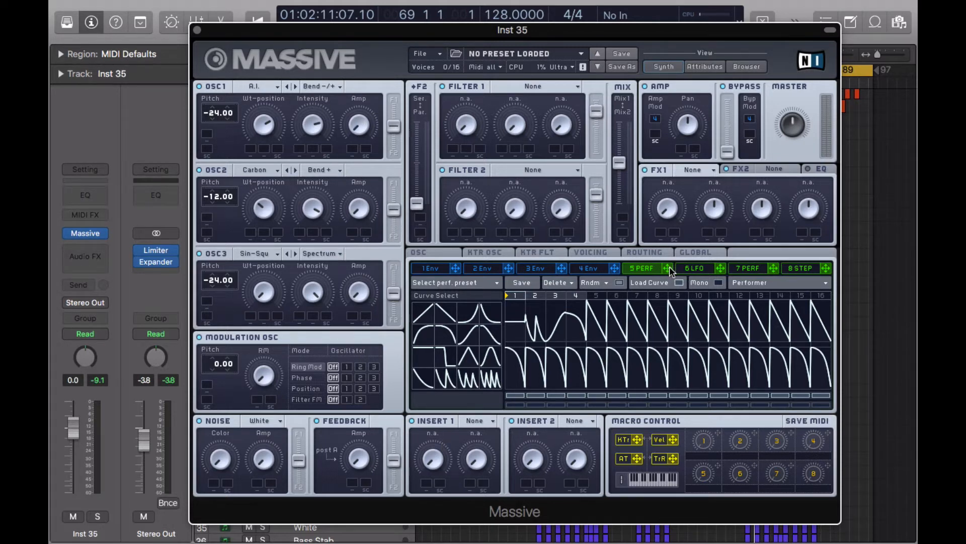
# Route performer 5 to the Amp modulation slots of OSC1, OSC2 and OSC3.
pyautogui.moveTo(669, 268); pyautogui.dragTo(352, 149)
pyautogui.moveTo(670, 272); pyautogui.dragTo(353, 233)
pyautogui.moveTo(666, 272); pyautogui.dragTo(351, 318)
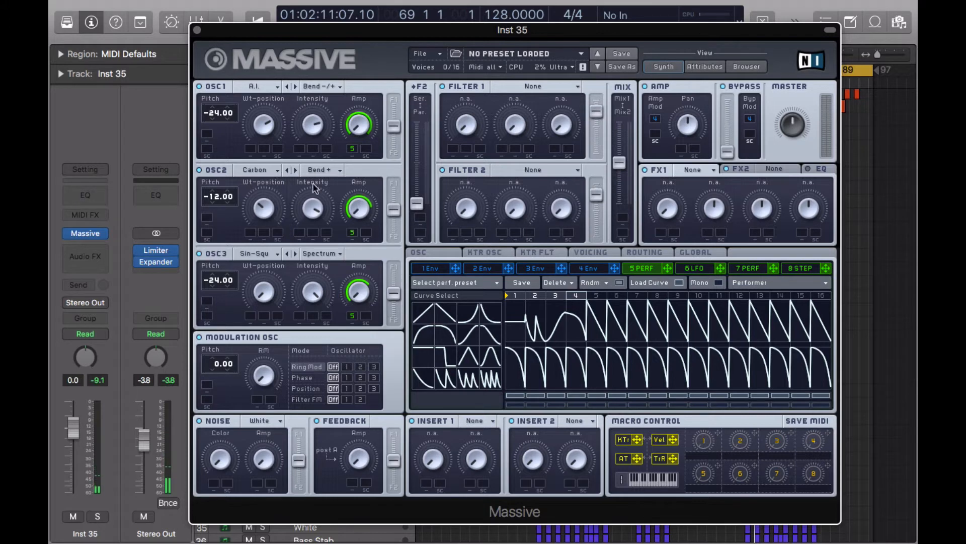
# Choose Classic Tube for FX1 and Dimension Expander for FX2.
pyautogui.click(697, 169)
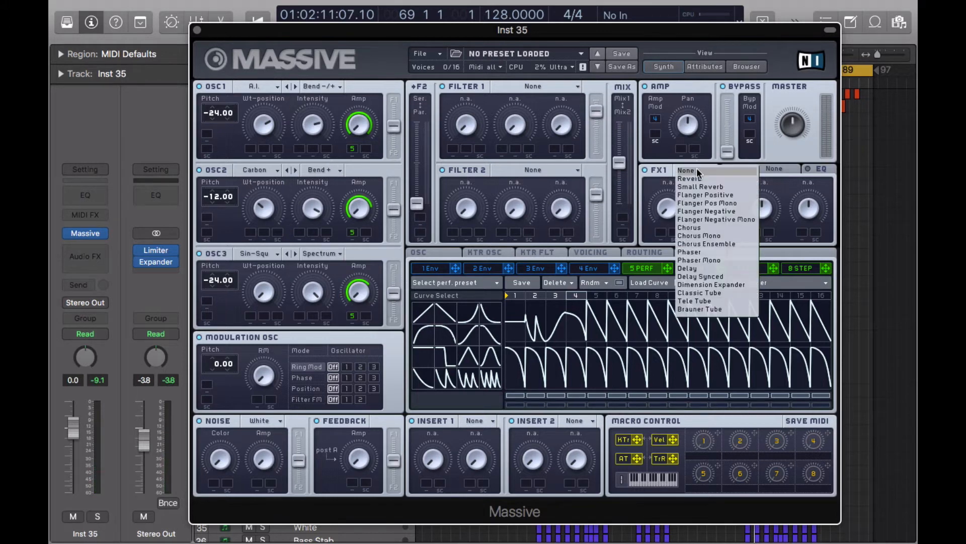
pyautogui.click(715, 292)
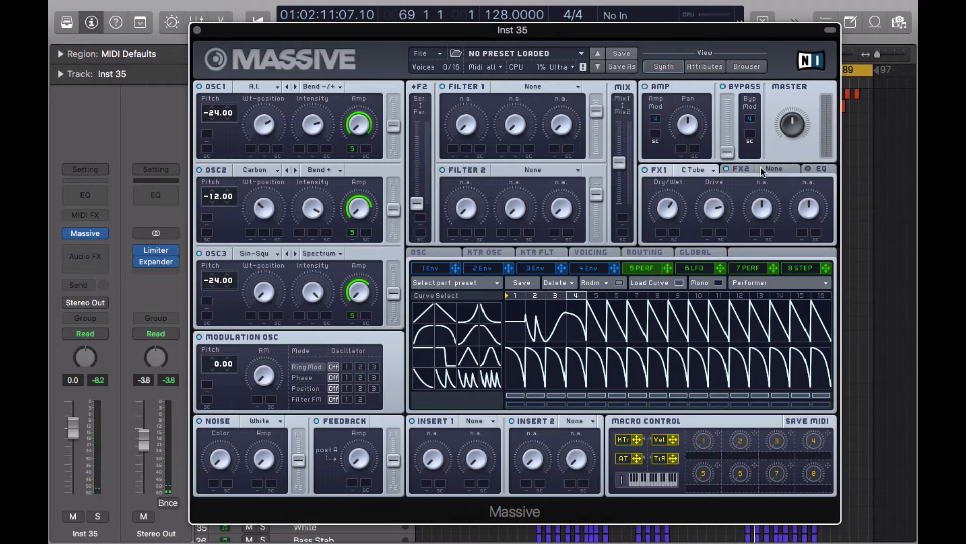
pyautogui.click(773, 169)
pyautogui.click(786, 281)
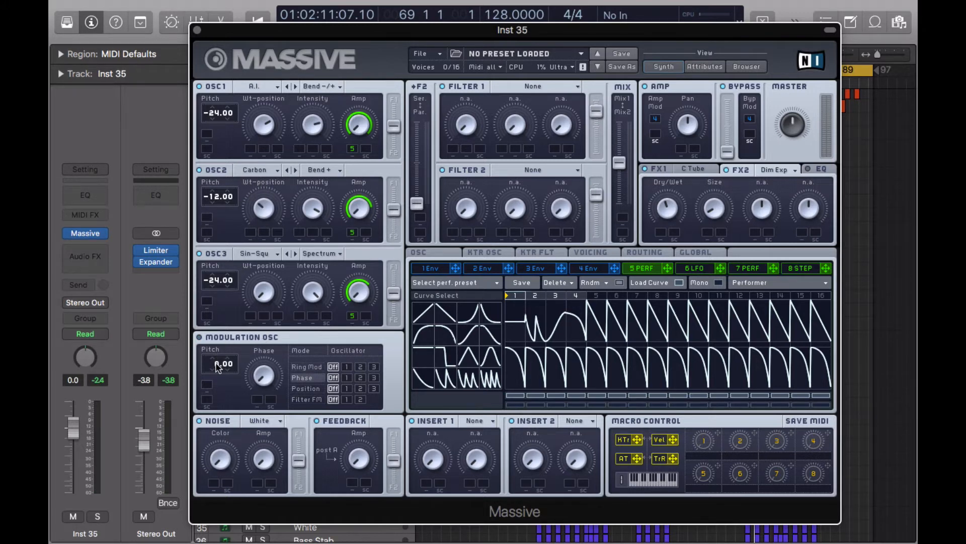
# Set the modulation oscillator to -24.00 with raised phase; route performer 5 to OSC2 Wt-position and Mod OSC phase.
pyautogui.moveTo(217, 376); pyautogui.dragTo(219, 383)
pyautogui.click(202, 84)
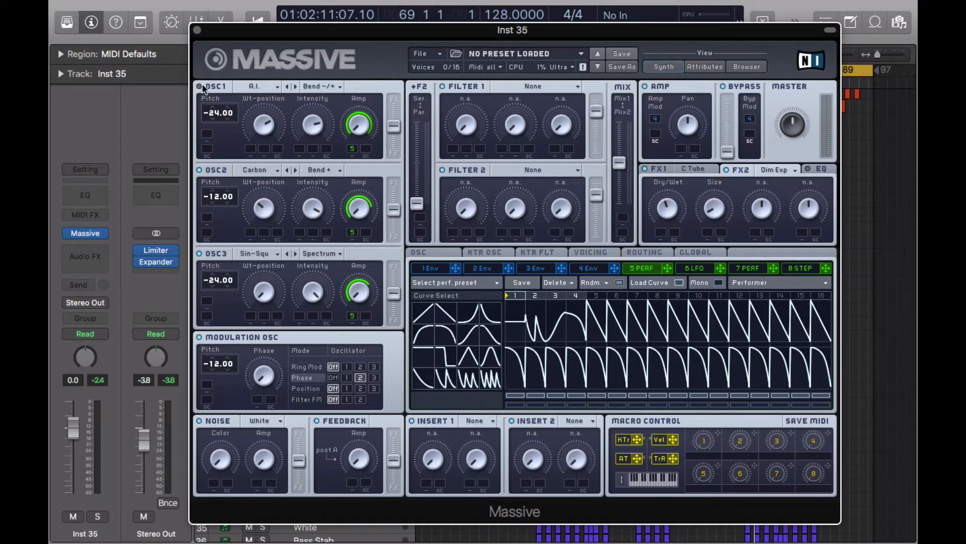
pyautogui.click(211, 254)
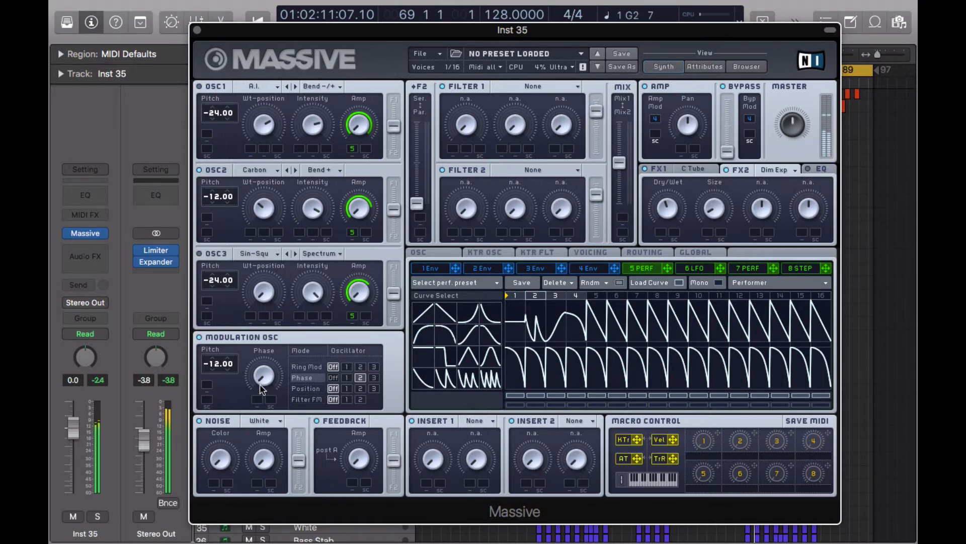
pyautogui.moveTo(259, 382); pyautogui.dragTo(217, 380)
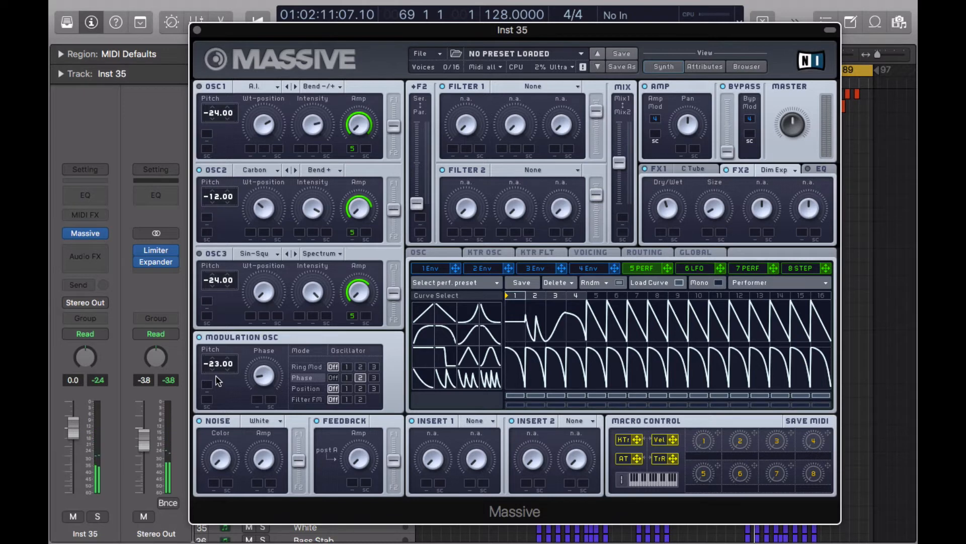
pyautogui.click(212, 370)
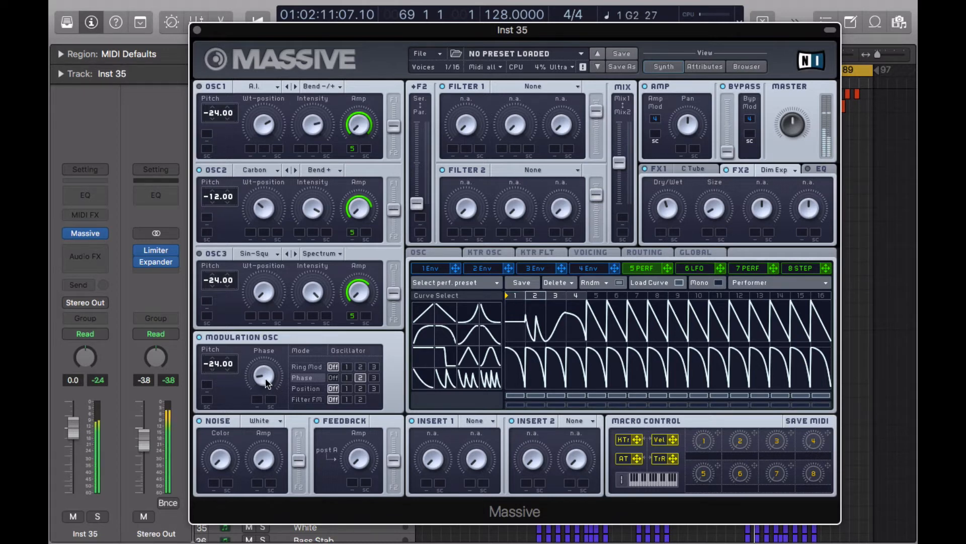
pyautogui.moveTo(262, 383); pyautogui.dragTo(271, 373)
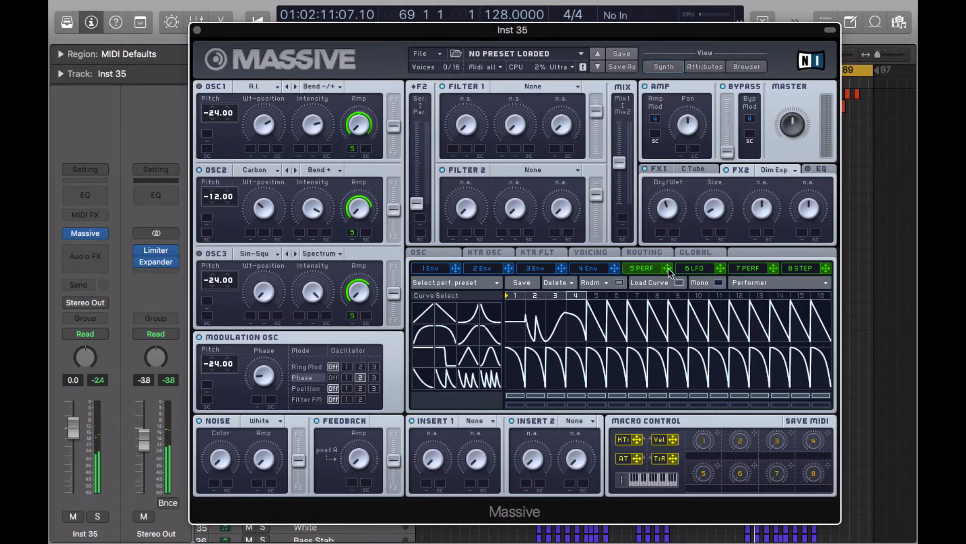
pyautogui.moveTo(667, 268); pyautogui.dragTo(264, 233)
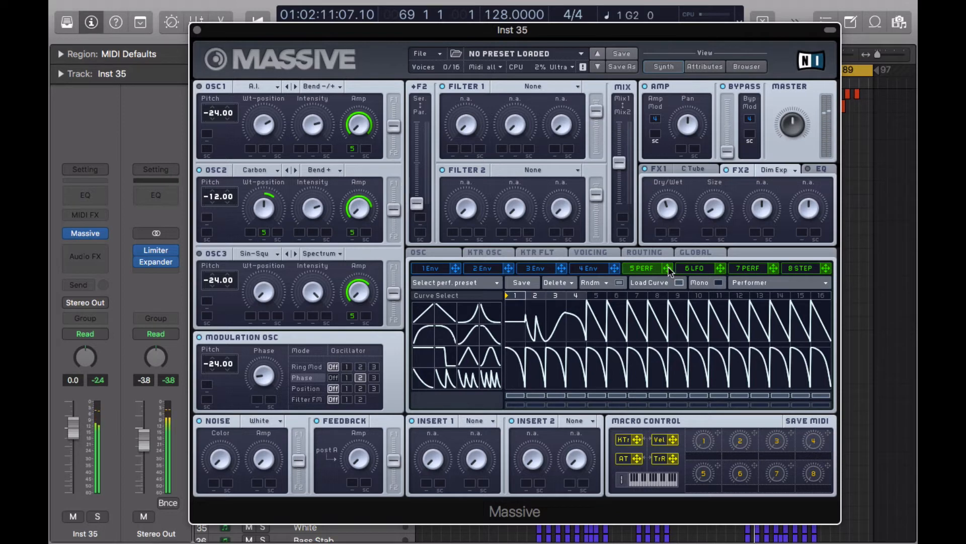
pyautogui.moveTo(668, 267); pyautogui.dragTo(259, 396)
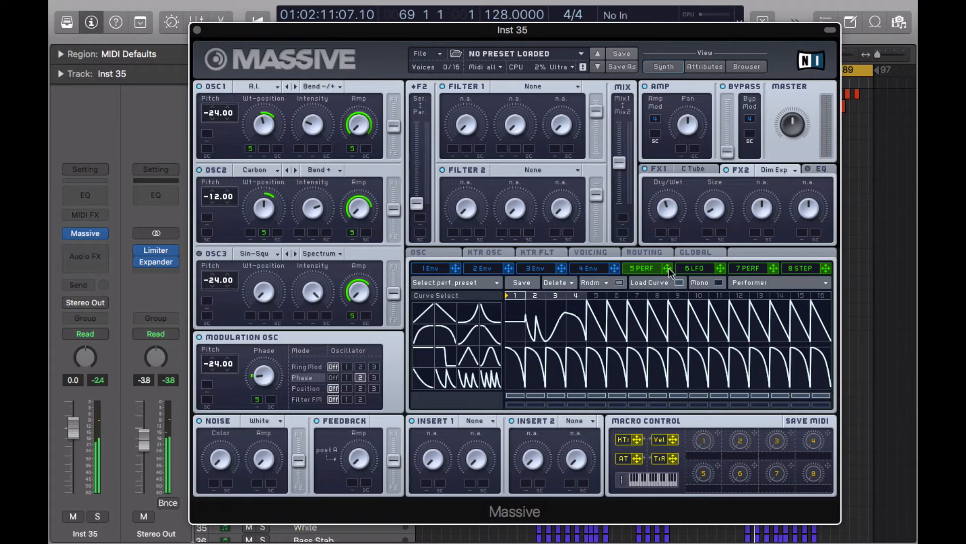
# Route performer 5 to OSC1's wavetable position and intensity, and nudge Feedback Amp up slightly.
pyautogui.moveTo(667, 269); pyautogui.dragTo(299, 138)
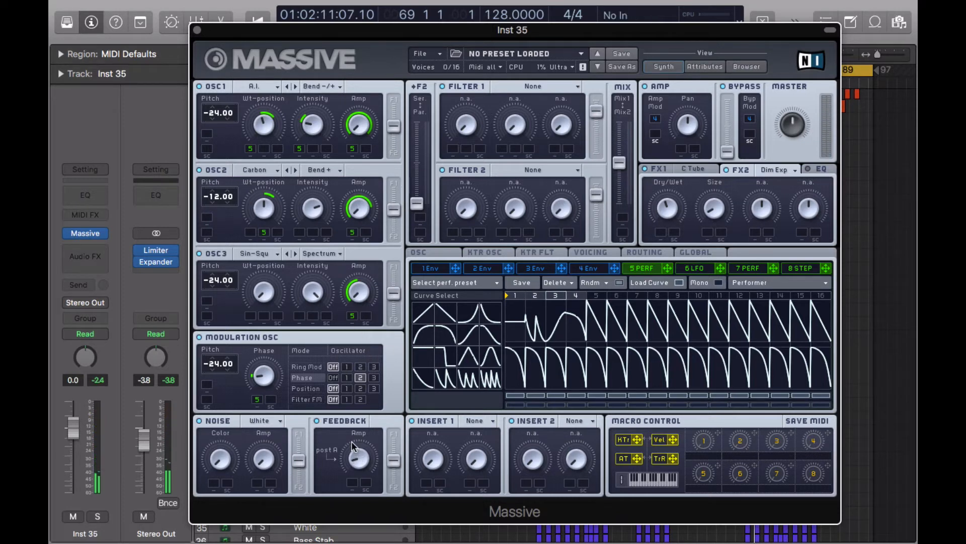
pyautogui.moveTo(351, 440); pyautogui.dragTo(349, 433)
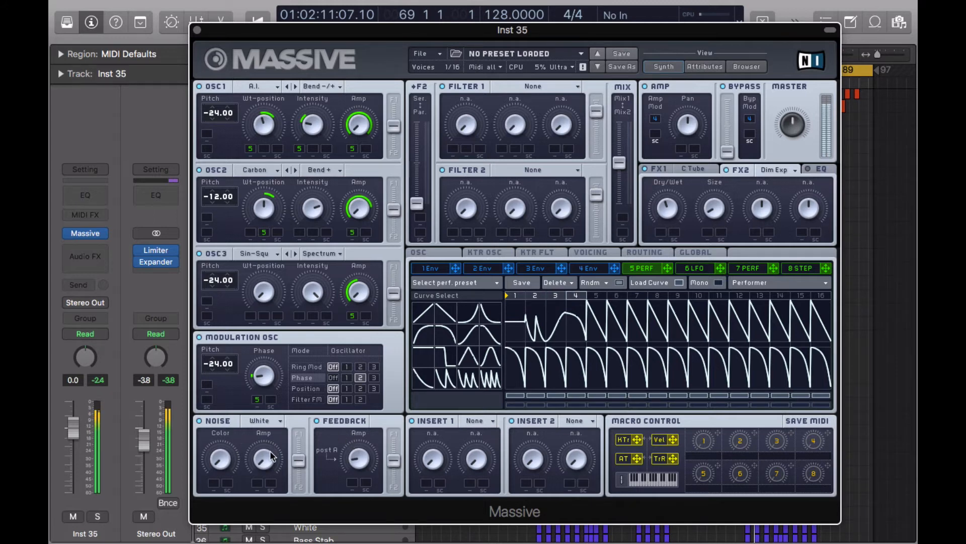
# Set the noise to Bright Noise, modulate its amplitude with performer 5, and shift filter mix toward Mix1.
pyautogui.click(258, 421)
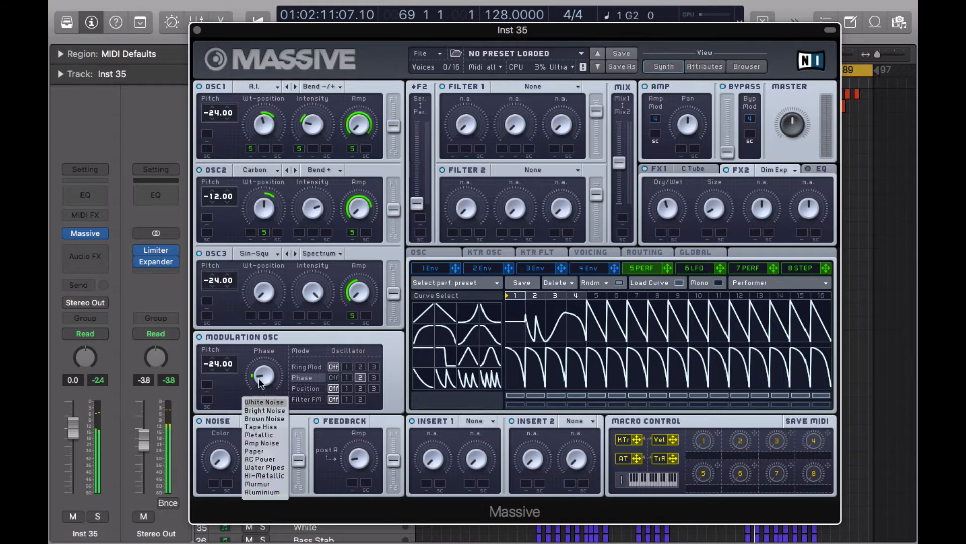
pyautogui.click(272, 410)
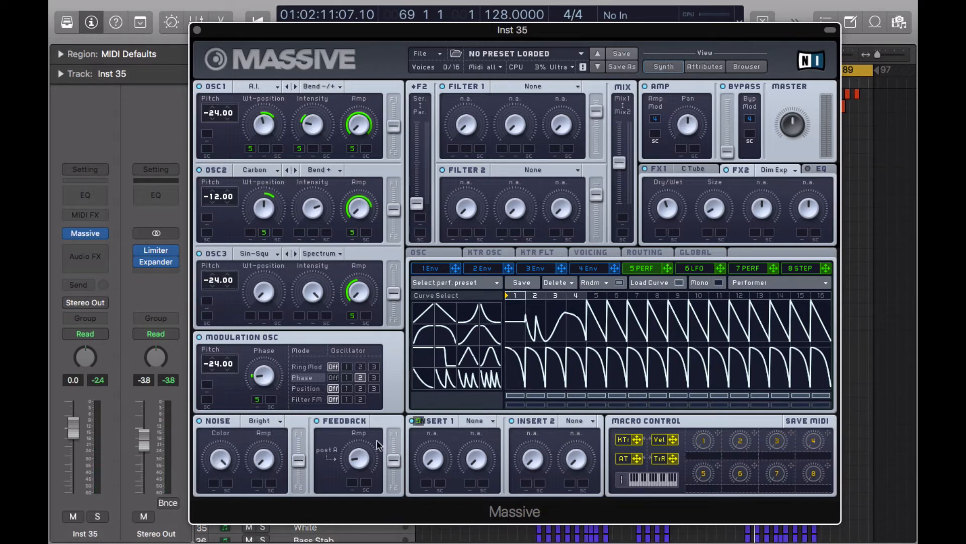
pyautogui.moveTo(270, 484); pyautogui.dragTo(257, 482)
pyautogui.moveTo(625, 159); pyautogui.dragTo(586, 57)
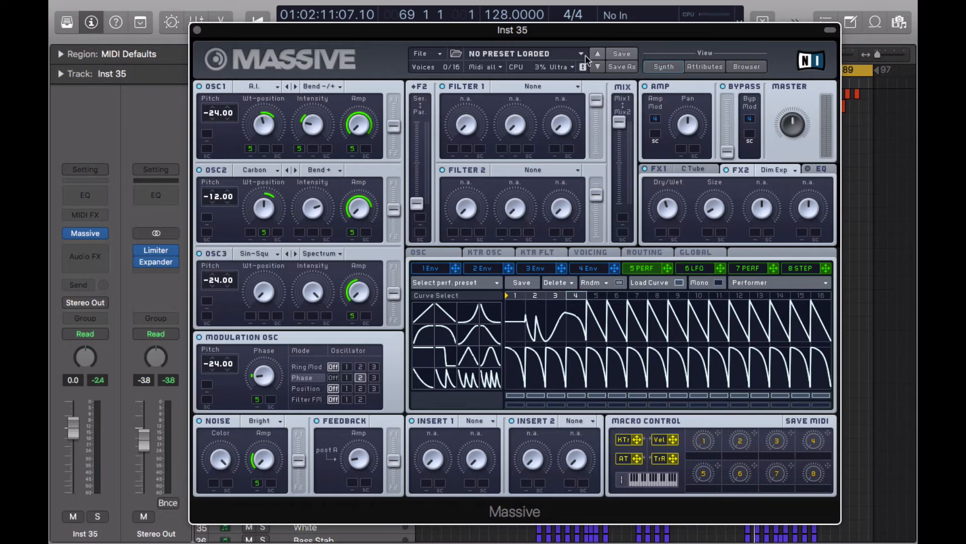
# Make Filter 1 a Bandreject filter and raise its cutoff and bandwidth.
pyautogui.click(541, 85)
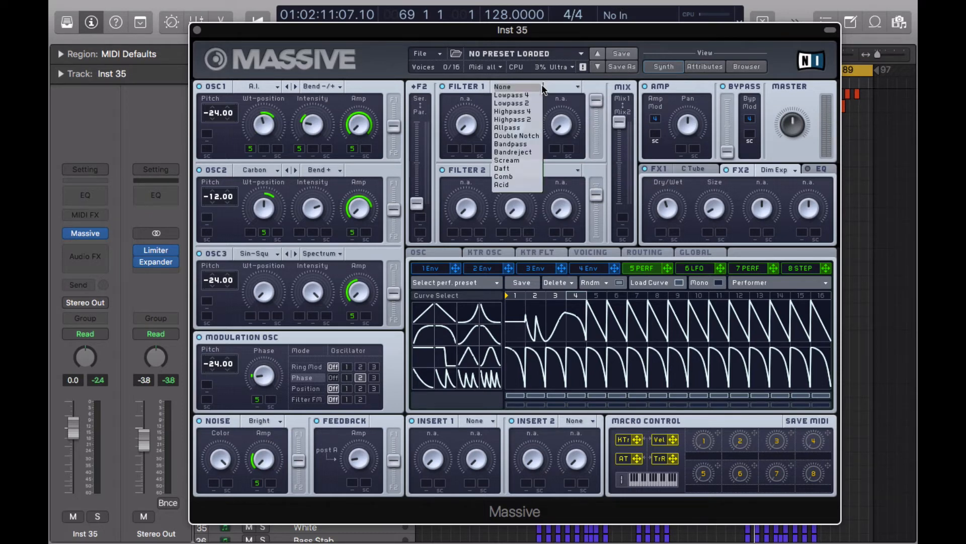
pyautogui.click(524, 153)
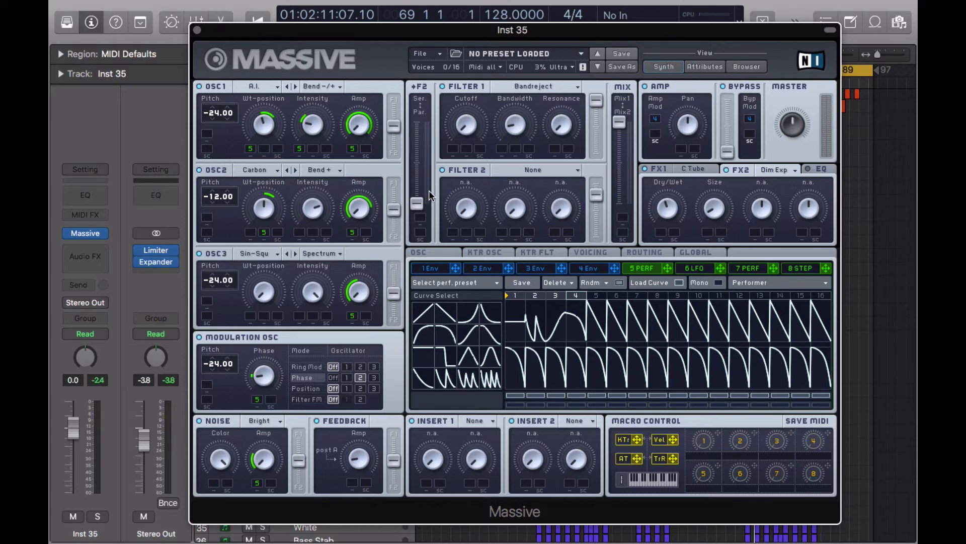
pyautogui.moveTo(470, 118); pyautogui.dragTo(458, 33)
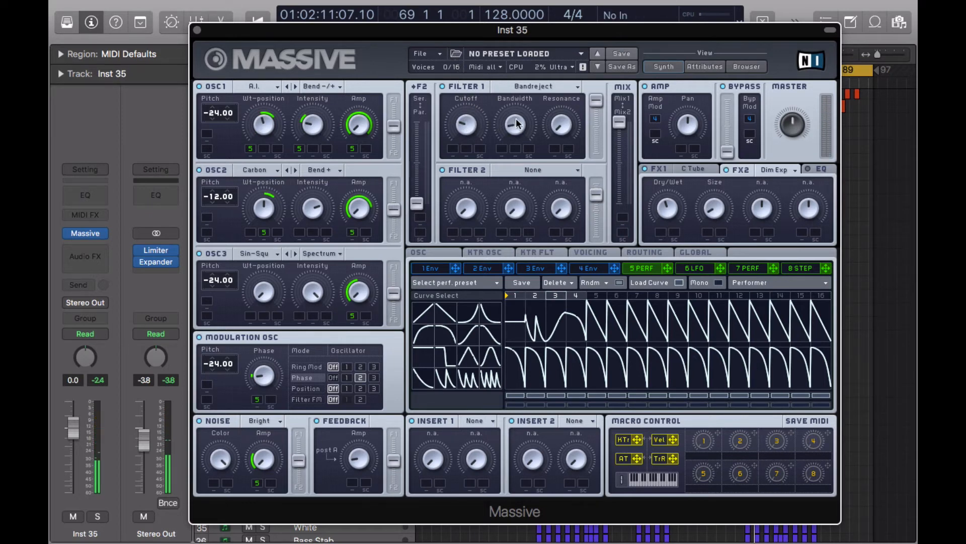
pyautogui.moveTo(516, 121); pyautogui.dragTo(471, 92)
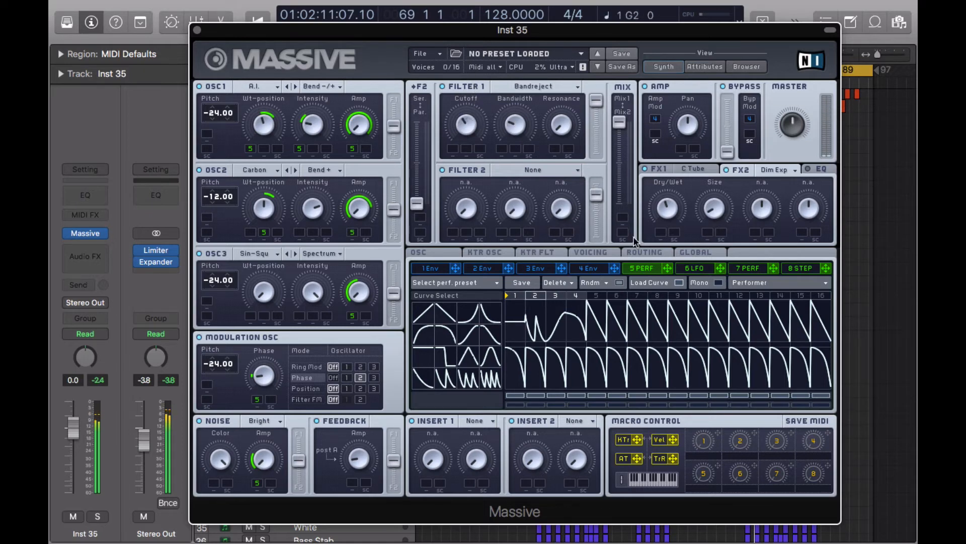
# Assign performer 5 to Filter 1's cutoff with adjusted depth, and to its bandwidth.
pyautogui.moveTo(667, 269); pyautogui.dragTo(458, 105)
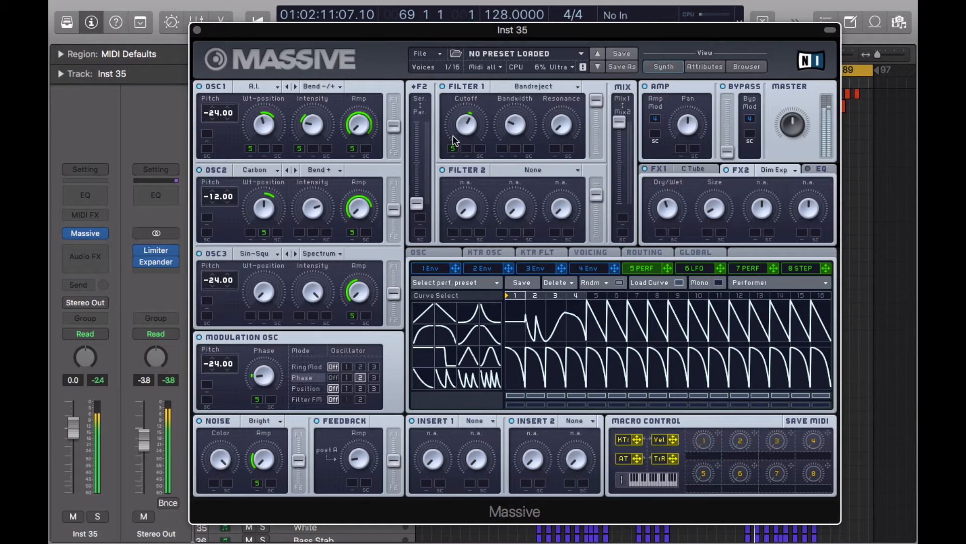
pyautogui.moveTo(454, 152)
pyautogui.mouseDown()
pyautogui.moveTo(449, 126)
pyautogui.moveTo(452, 157)
pyautogui.mouseUp()
pyautogui.moveTo(464, 123)
pyautogui.mouseDown()
pyautogui.moveTo(463, 132)
pyautogui.moveTo(464, 117)
pyautogui.mouseUp()
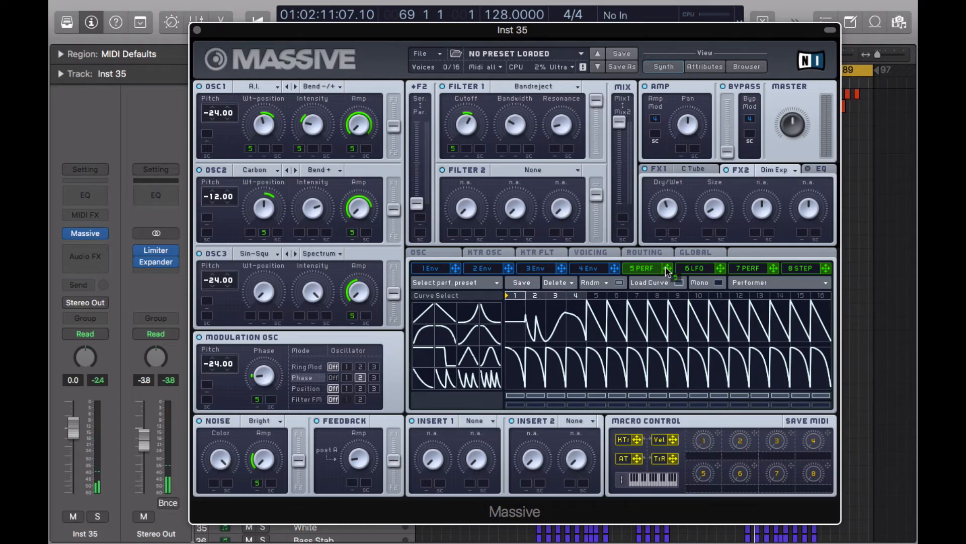
pyautogui.moveTo(668, 268); pyautogui.dragTo(504, 151)
# Make Filter 2 a Double Notch, blend routing toward serial, and raise Filter 2's level slightly.
pyautogui.click(533, 169)
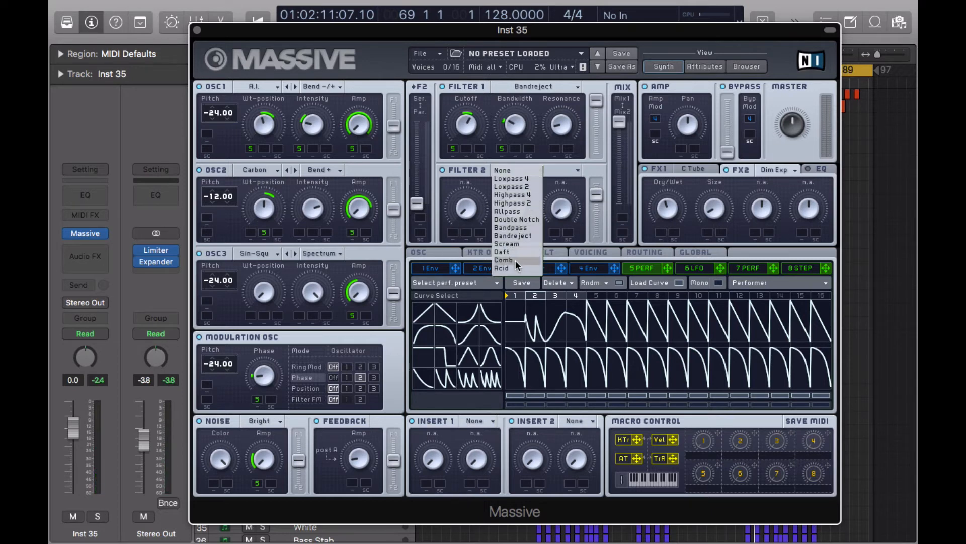
pyautogui.click(531, 218)
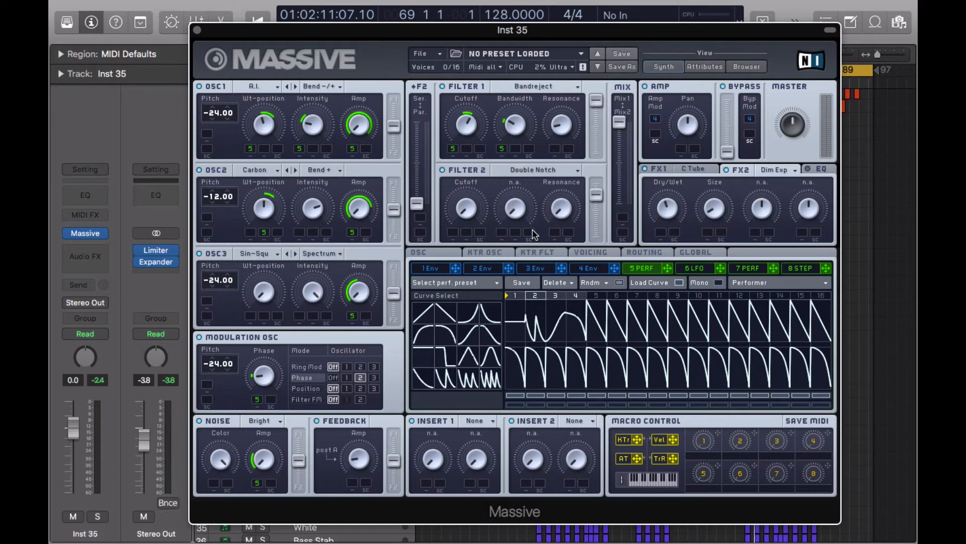
pyautogui.moveTo(417, 203); pyautogui.dragTo(421, 155)
pyautogui.moveTo(597, 196); pyautogui.dragTo(598, 160)
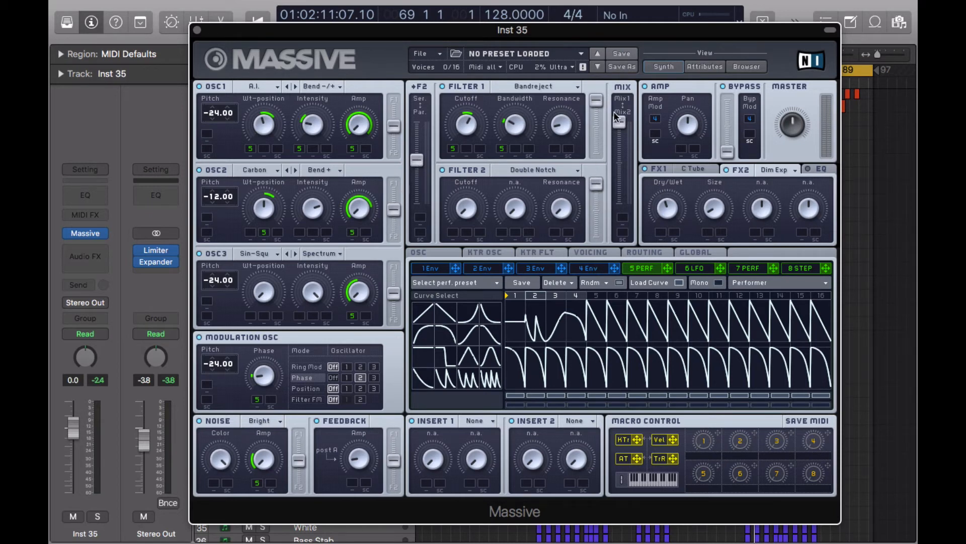
# Modulate the filter mix with performer 5, raise Filter 2's cutoff, and assign performer 5 to it.
pyautogui.moveTo(668, 268); pyautogui.dragTo(624, 218)
pyautogui.moveTo(624, 220); pyautogui.dragTo(639, 331)
pyautogui.moveTo(467, 207); pyautogui.dragTo(479, 166)
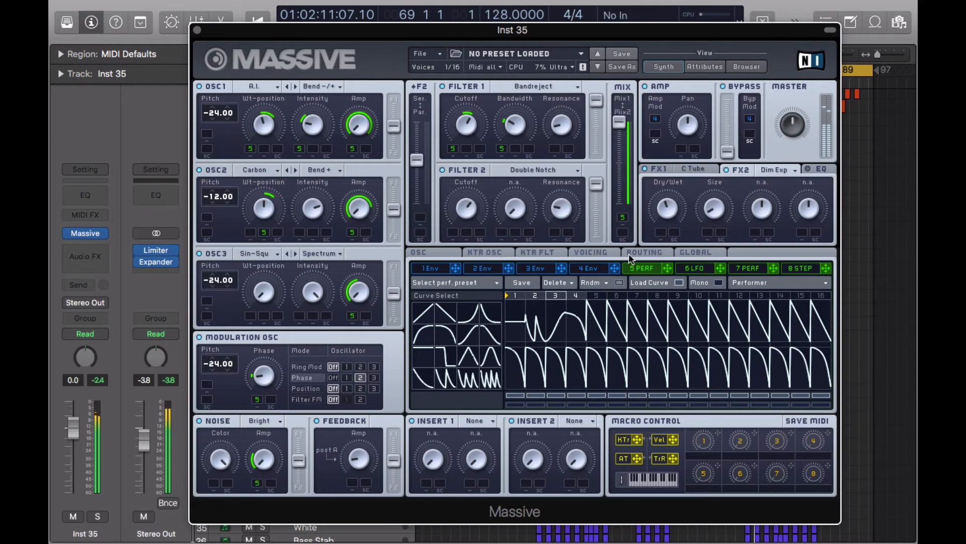
pyautogui.moveTo(668, 268); pyautogui.dragTo(455, 250)
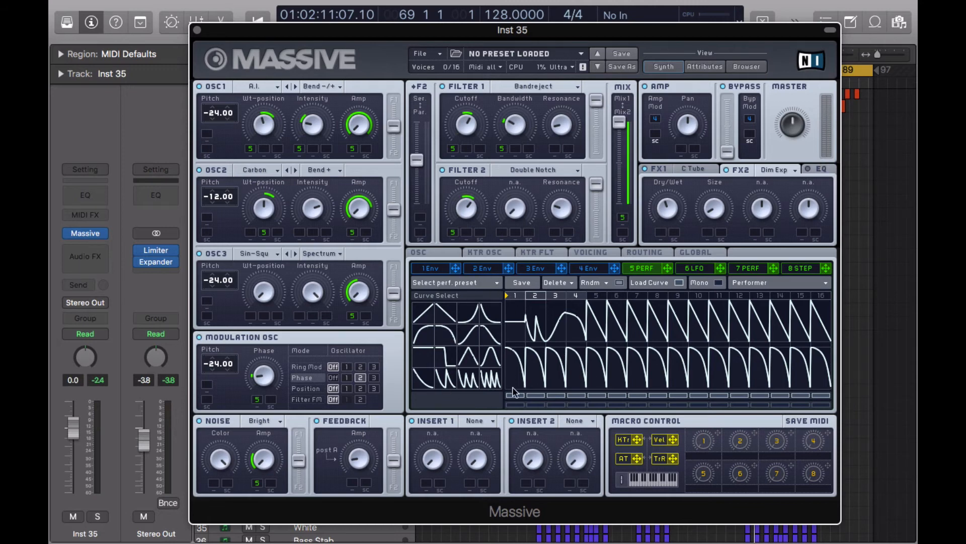
# Load a Parabolic Shaper into Insert 1 and turn its Dry/Wet and Drive up a little.
pyautogui.click(476, 421)
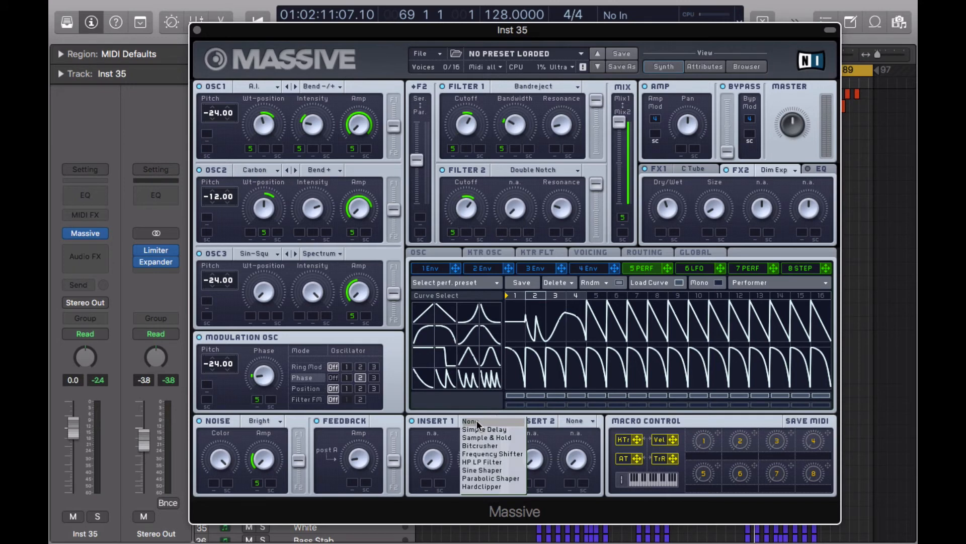
pyautogui.click(494, 478)
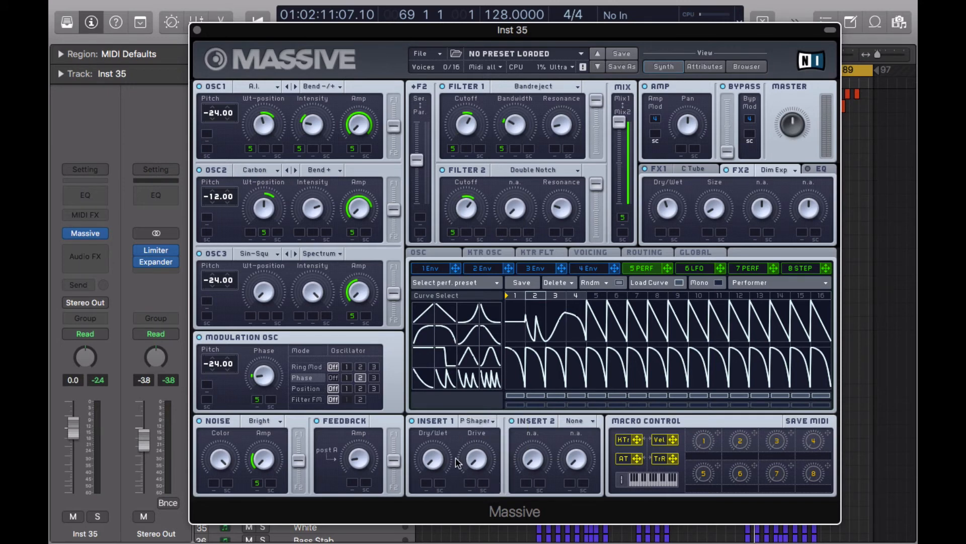
pyautogui.moveTo(438, 453); pyautogui.dragTo(430, 423)
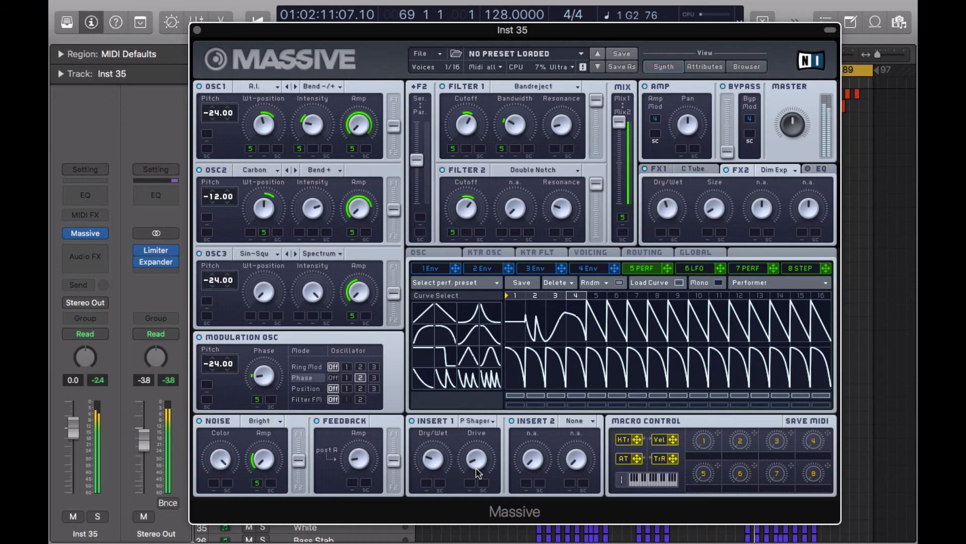
pyautogui.moveTo(469, 472); pyautogui.dragTo(462, 411)
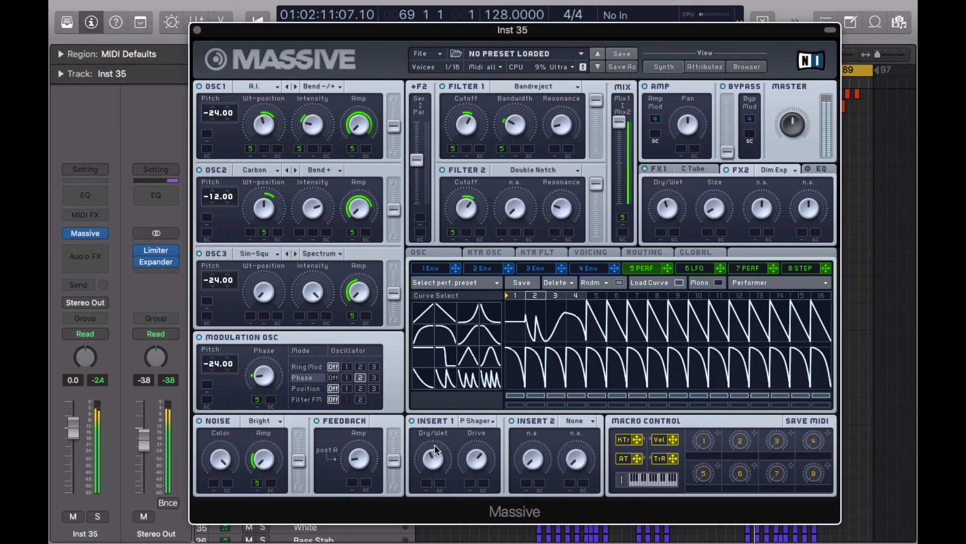
pyautogui.moveTo(435, 448); pyautogui.dragTo(437, 466)
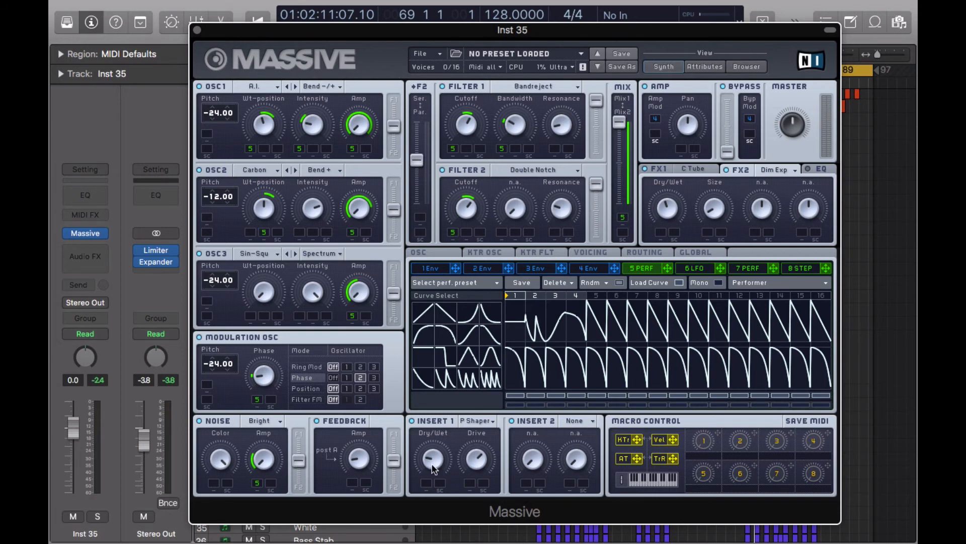
# Load a Frequency Shifter into Insert 2 and raise its Pitch and Dry/Wet from minimum.
pyautogui.click(573, 421)
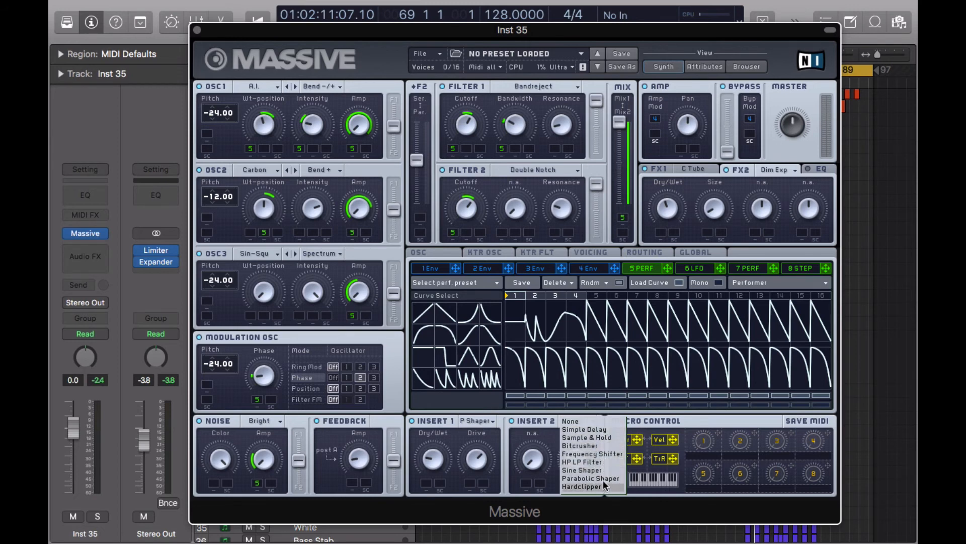
pyautogui.click(601, 453)
pyautogui.moveTo(525, 439); pyautogui.dragTo(523, 425)
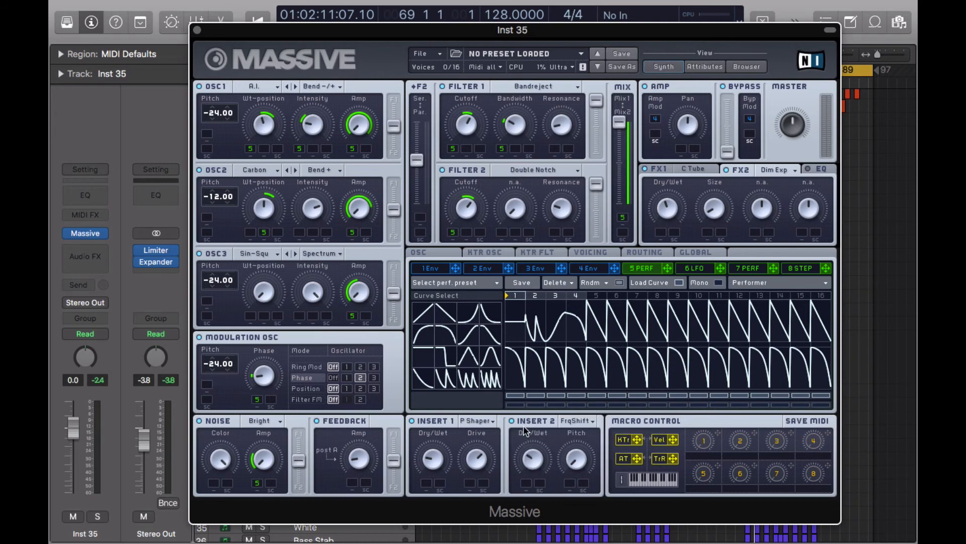
pyautogui.moveTo(575, 471); pyautogui.dragTo(567, 423)
pyautogui.moveTo(536, 460); pyautogui.dragTo(538, 477)
# Show Massive's EQ section and lower its Frequency knob slightly.
pyautogui.click(819, 169)
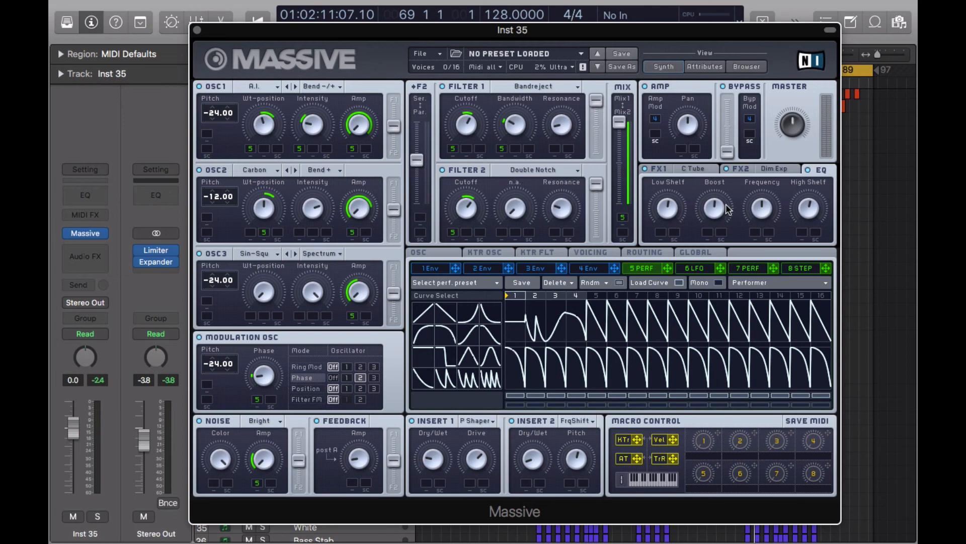
pyautogui.moveTo(768, 212); pyautogui.dragTo(770, 216)
# Add a Channel EQ to Inst 35, try the Low Cut around 448 Hz, then leave it off at 20 Hz.
pyautogui.click(89, 197)
pyautogui.click(123, 92)
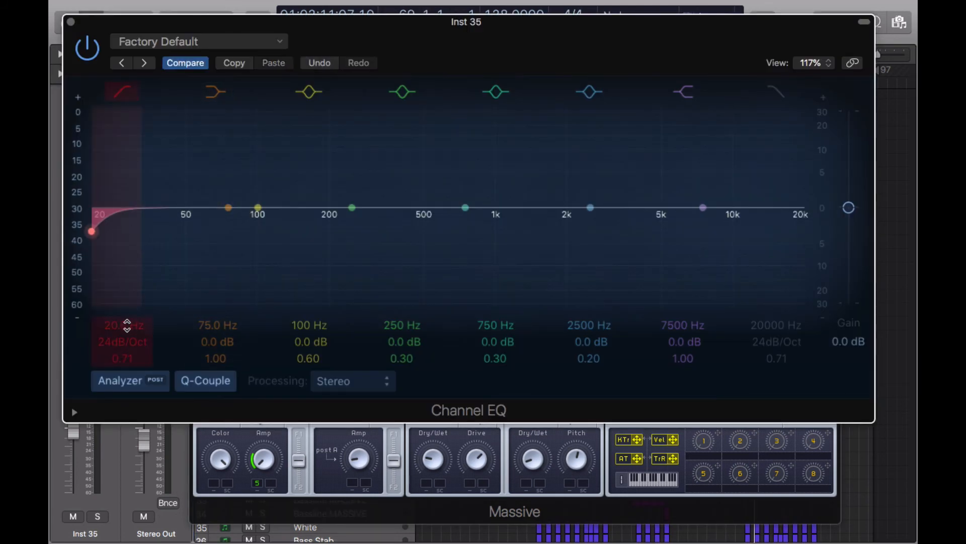
pyautogui.moveTo(117, 231); pyautogui.dragTo(477, 298)
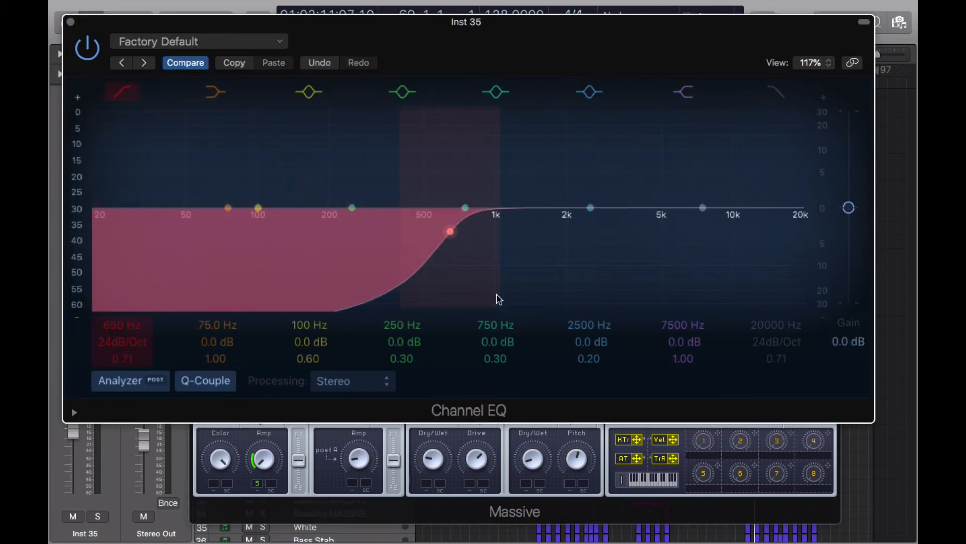
pyautogui.moveTo(411, 231); pyautogui.dragTo(112, 207)
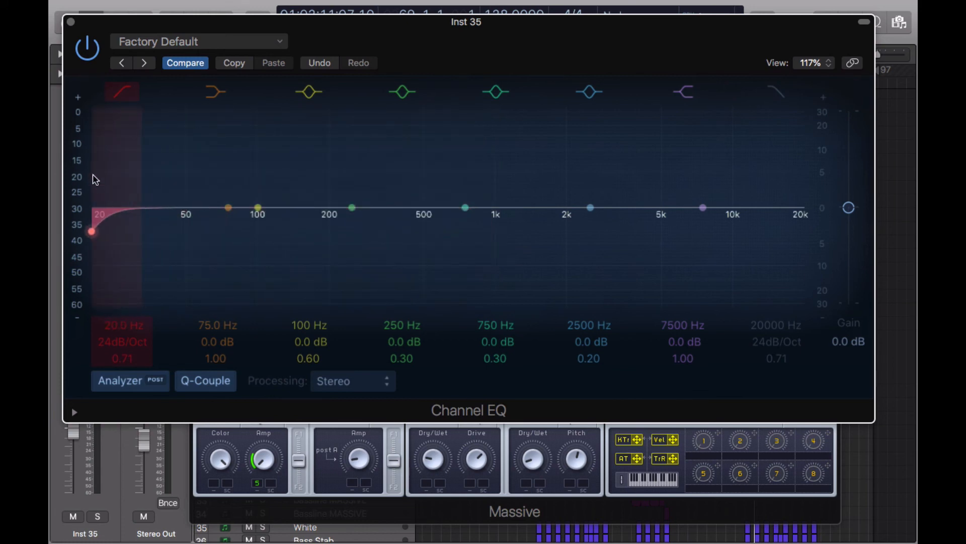
pyautogui.click(124, 92)
pyautogui.click(71, 22)
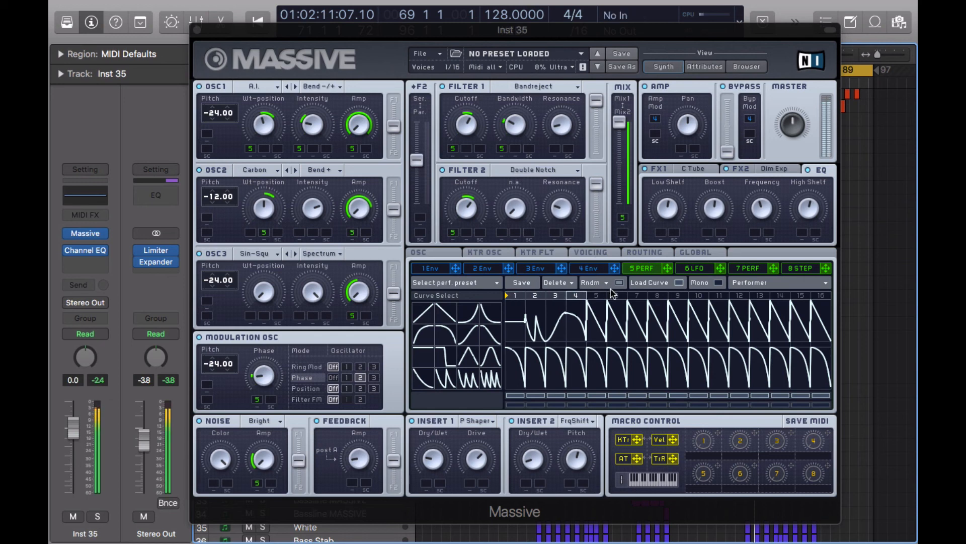
# Bring back the curve library and place a new curve shape on performer step 4.
pyautogui.click(678, 284)
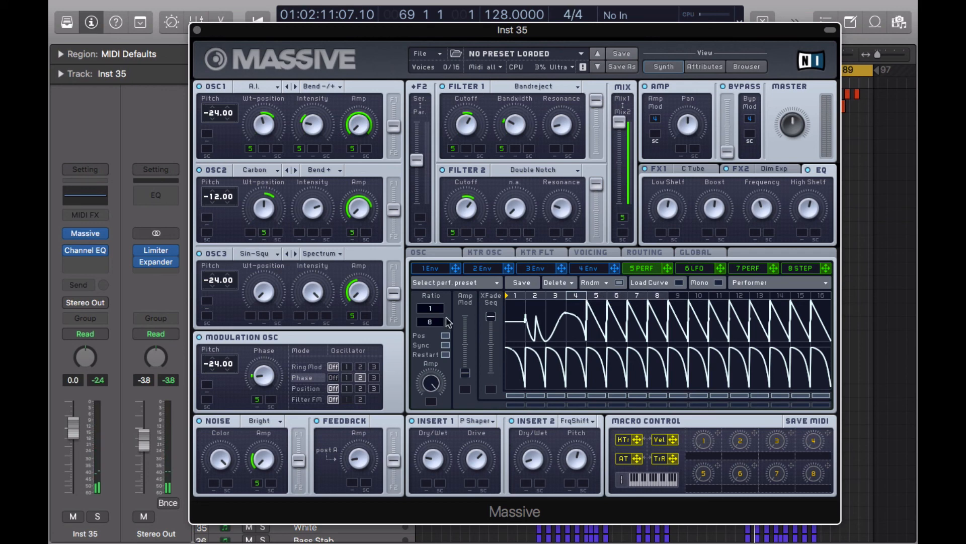
pyautogui.click(680, 282)
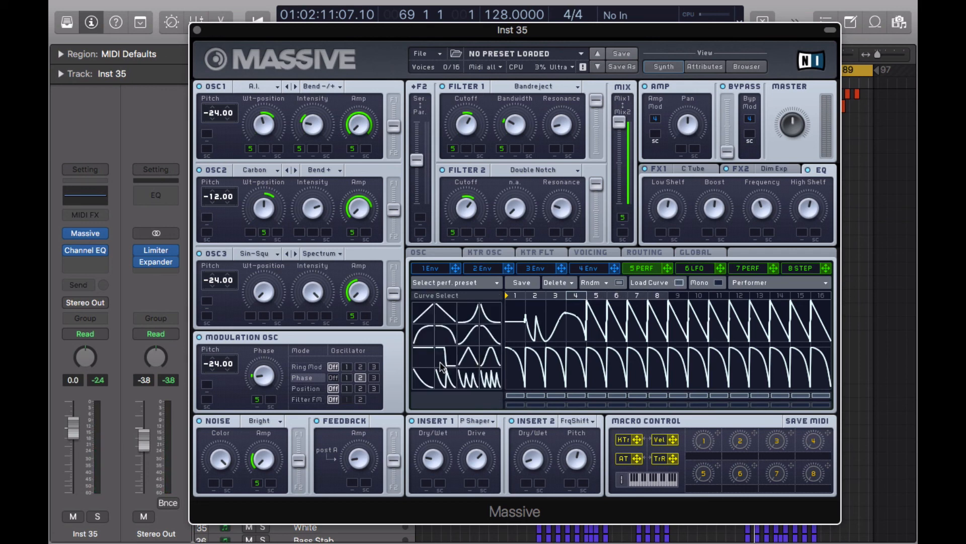
pyautogui.moveTo(442, 367); pyautogui.dragTo(578, 315)
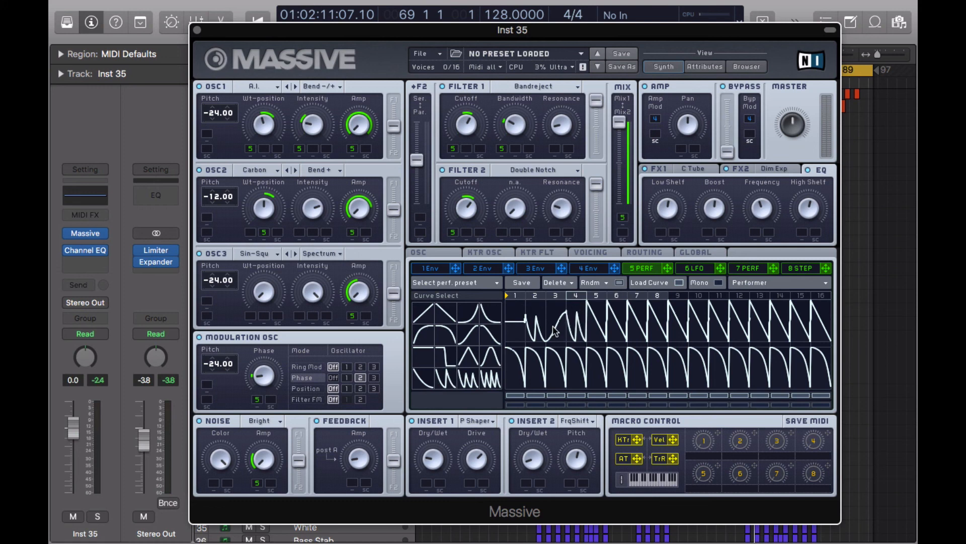
pyautogui.moveTo(426, 350); pyautogui.dragTo(598, 324)
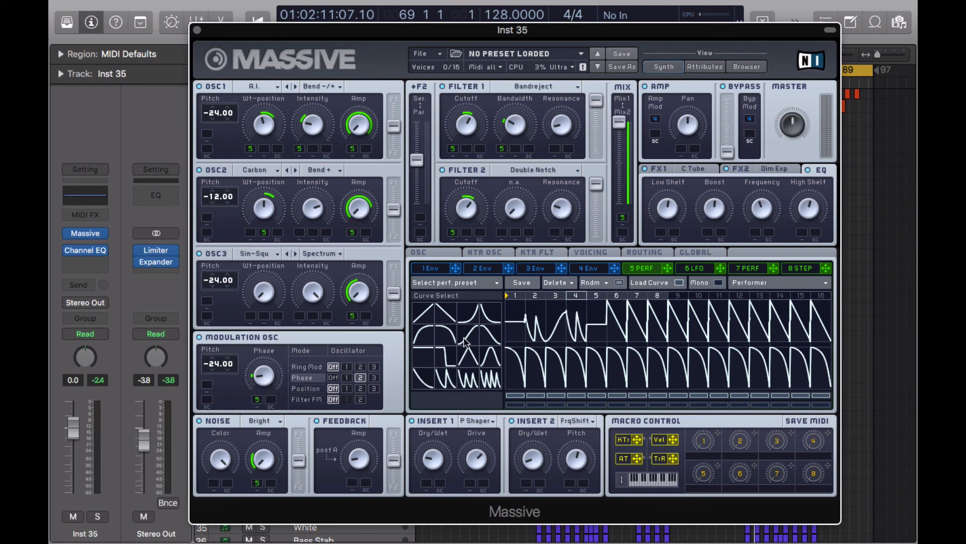
# Apply new library curves to steps 6 and 7 (multi-peak) and lower step 8's peak.
pyautogui.moveTo(489, 351); pyautogui.dragTo(618, 318)
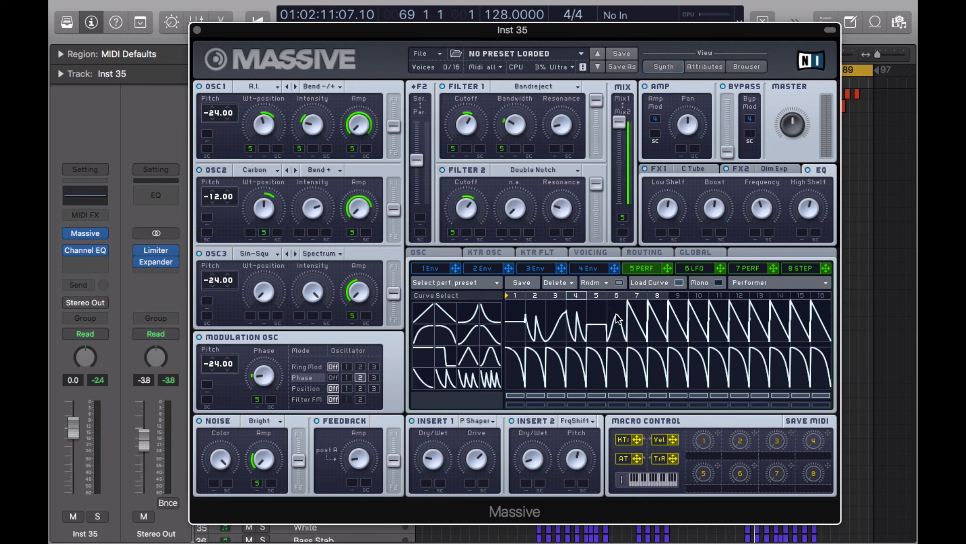
pyautogui.moveTo(423, 336); pyautogui.dragTo(638, 322)
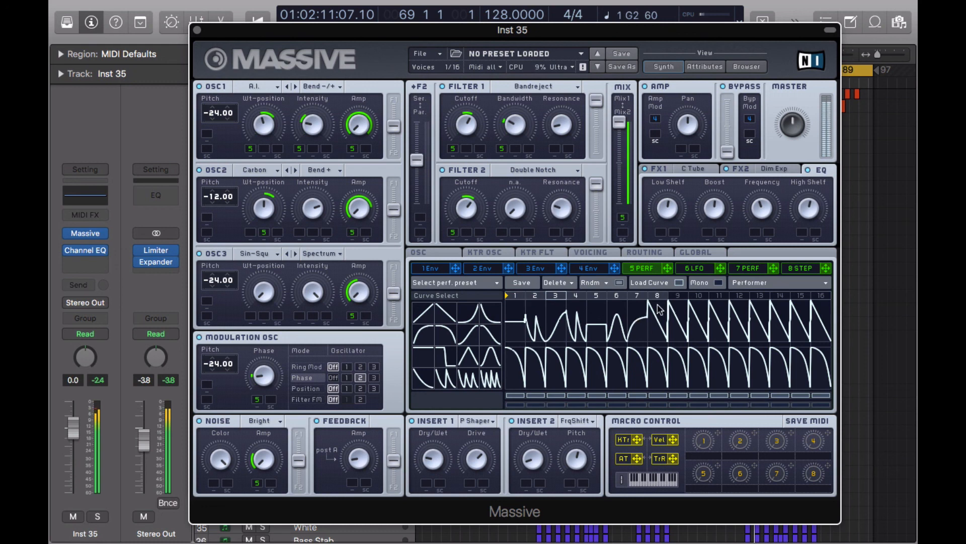
pyautogui.click(470, 380)
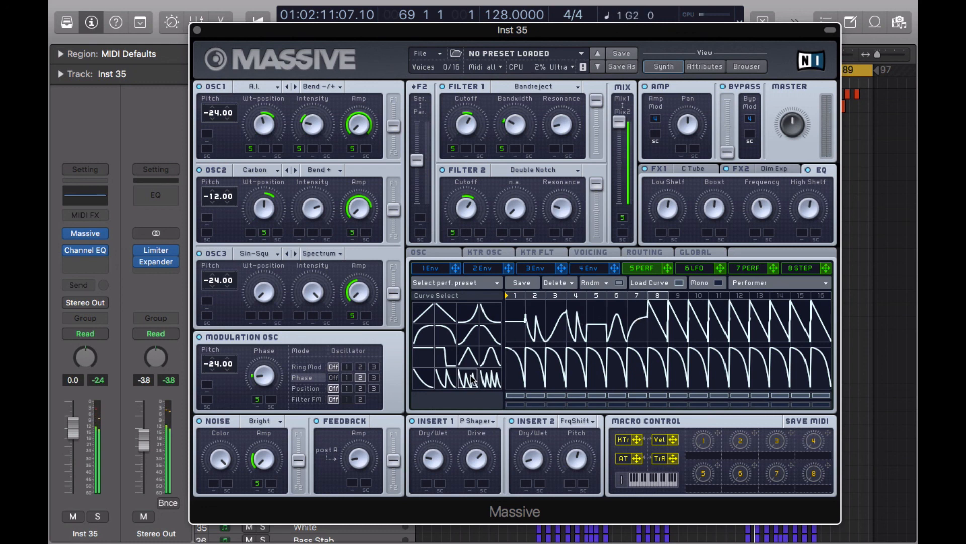
pyautogui.moveTo(471, 381); pyautogui.dragTo(646, 320)
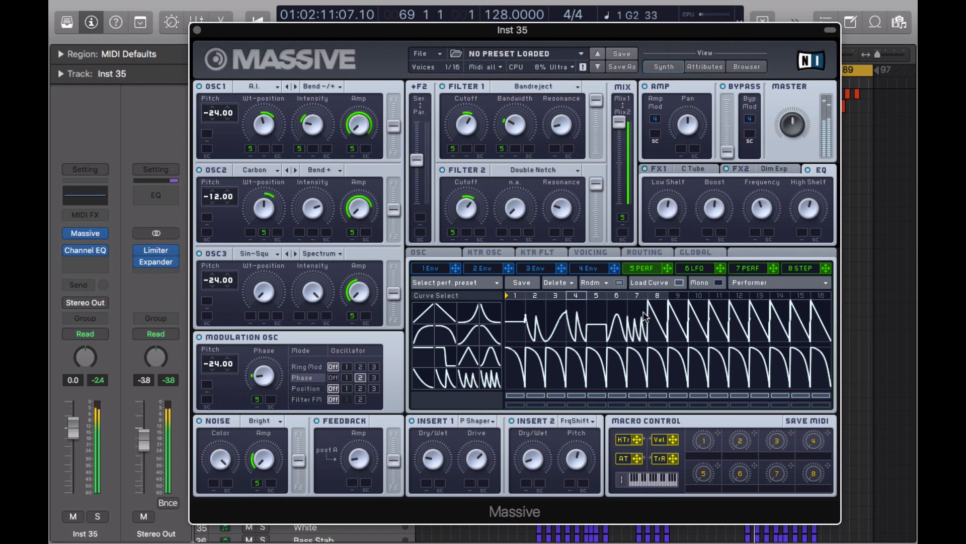
pyautogui.click(664, 309)
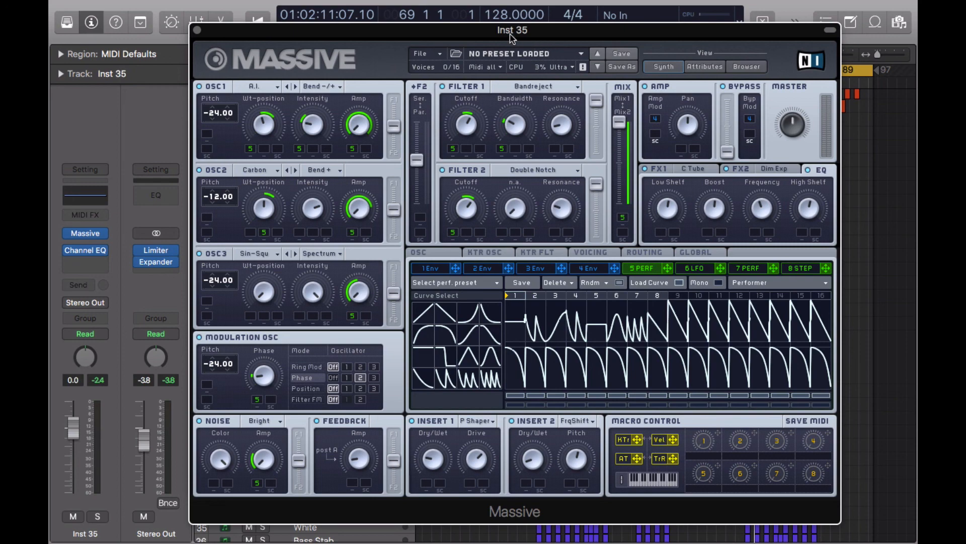
# Reposition the Massive window slightly further left over the arrange area.
pyautogui.moveTo(542, 35); pyautogui.dragTo(491, 31)
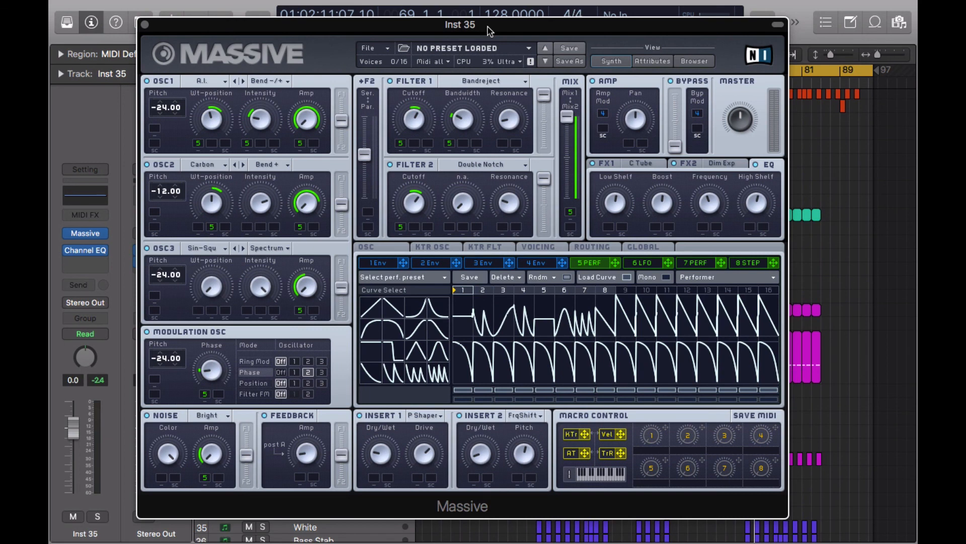
pyautogui.moveTo(633, 34); pyautogui.dragTo(664, 45)
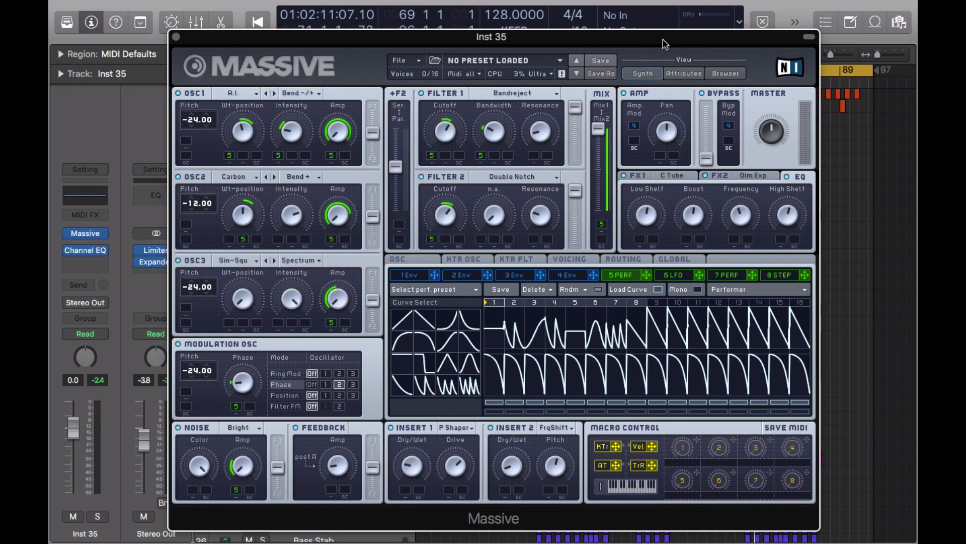